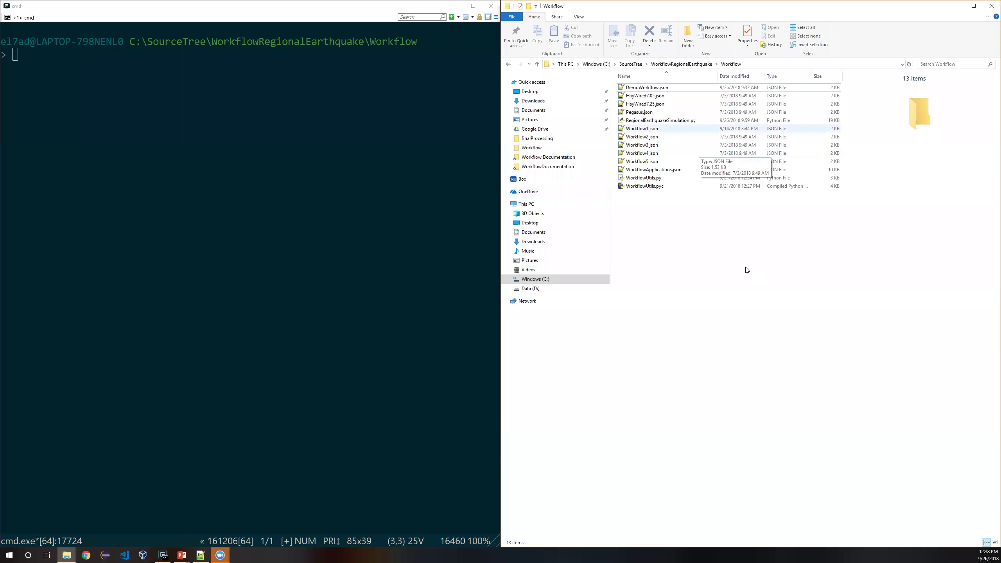
Open WorkflowApplications.json from the Workflow folder in Notepad++ and maximize the editor window
click(643, 123)
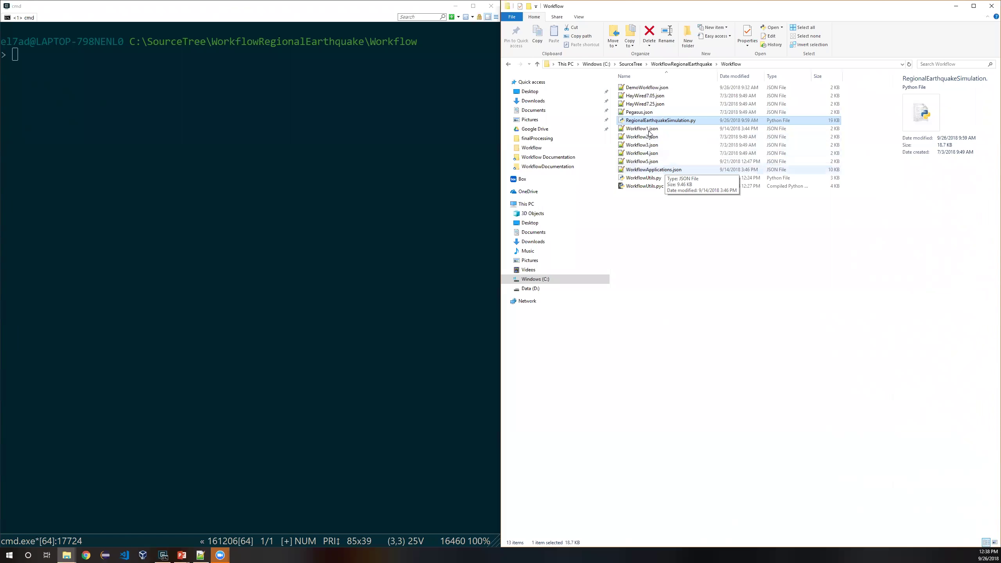
right_click(661, 170)
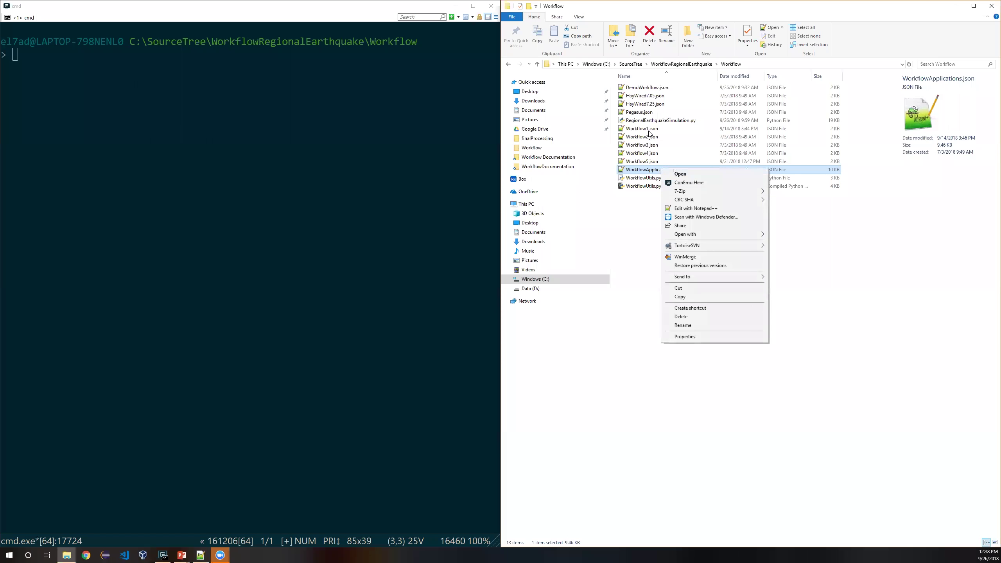
key(Return)
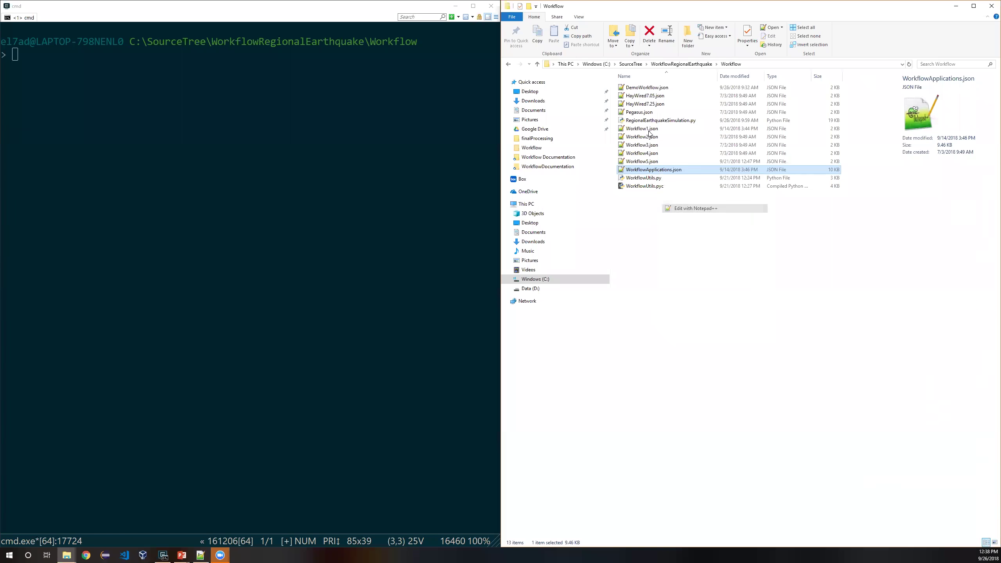
click(971, 5)
Examine the BuildingApplications section, from its API outputs to the UrbanSimDatabase application's name, executable path and specific inputs
click(175, 98)
scroll(176, 161, down, 1)
scroll(166, 171, up, 1)
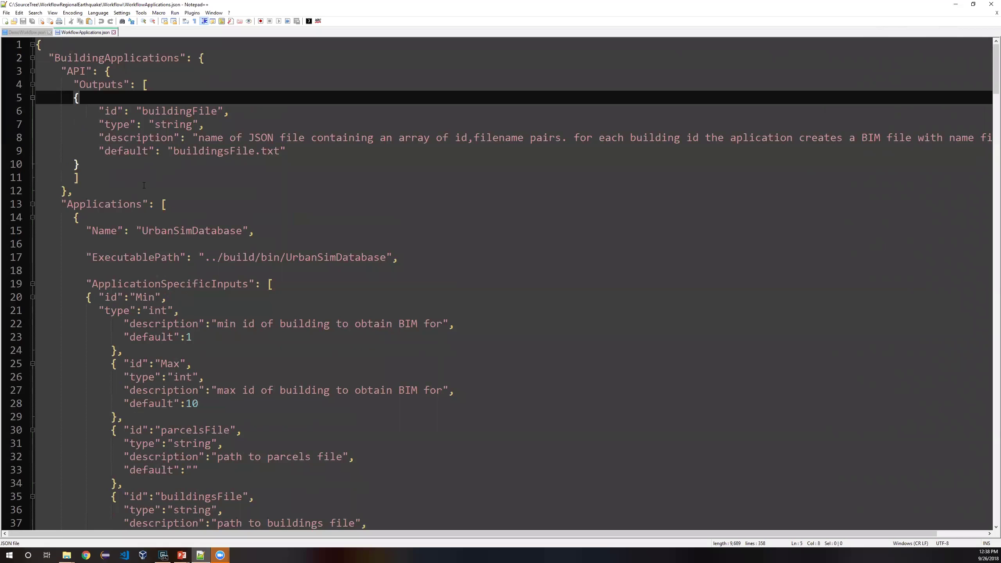
scroll(144, 185, down, 1)
click(116, 164)
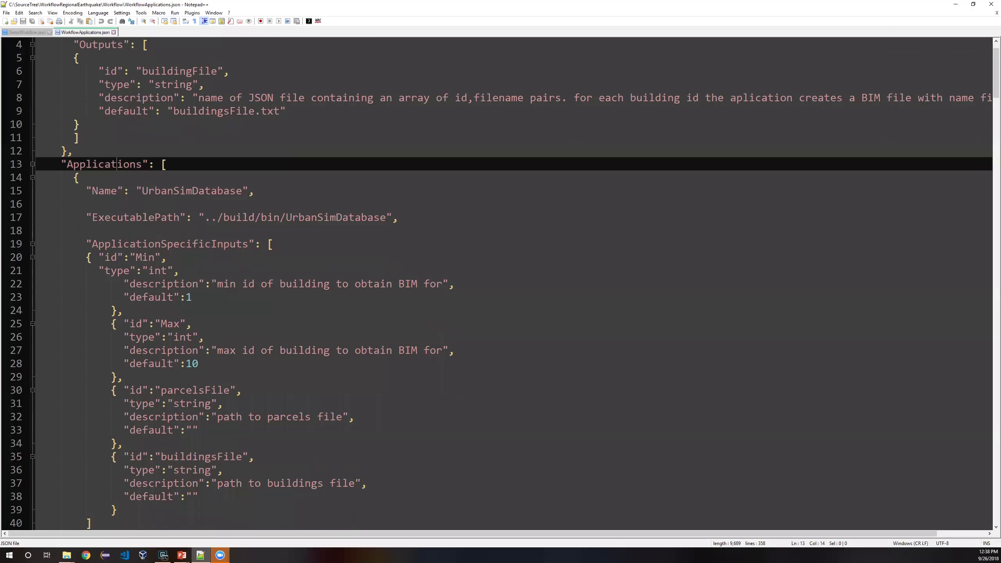
scroll(79, 166, down, 1)
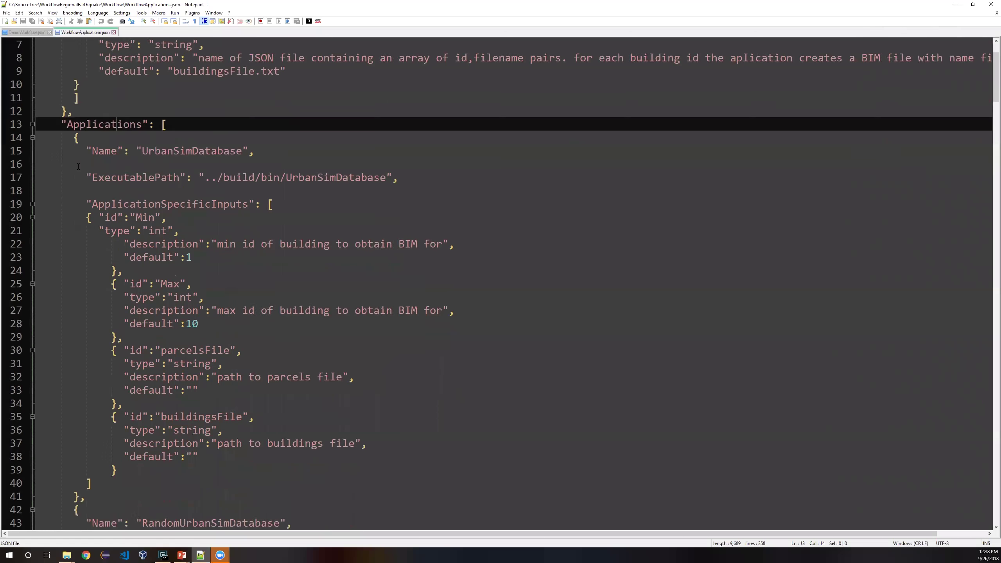
double_click(186, 151)
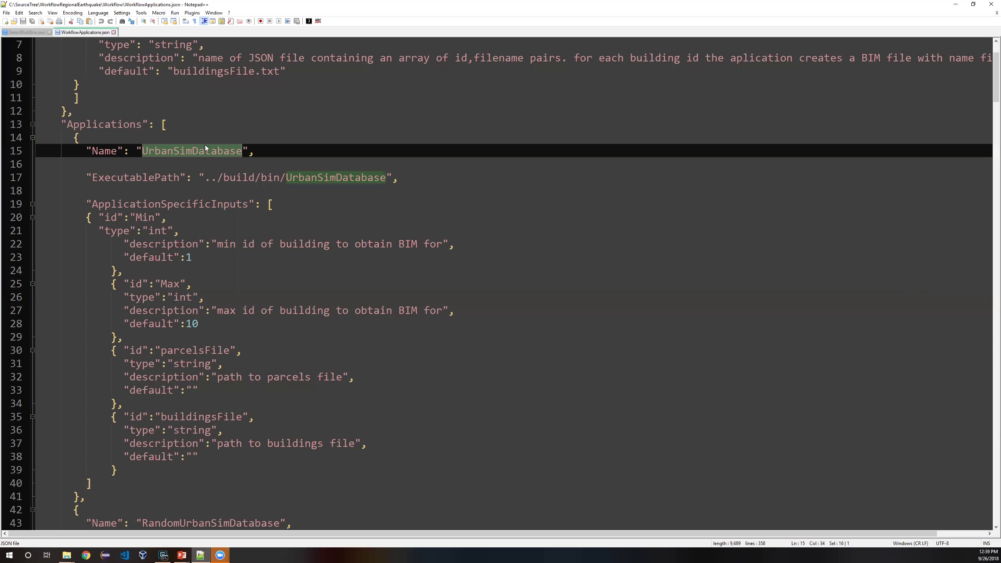
scroll(50, 144, down, 16)
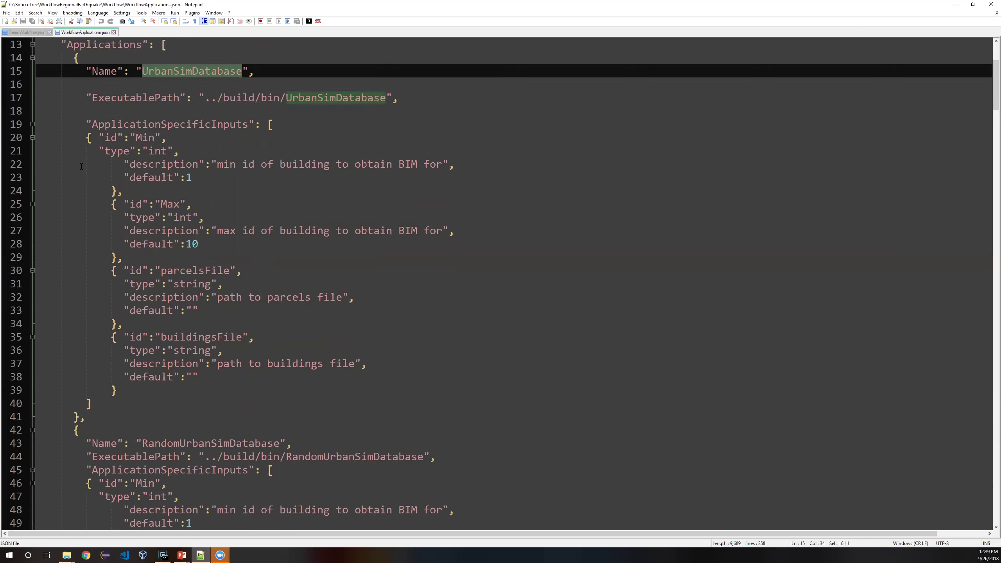
scroll(202, 257, down, 1)
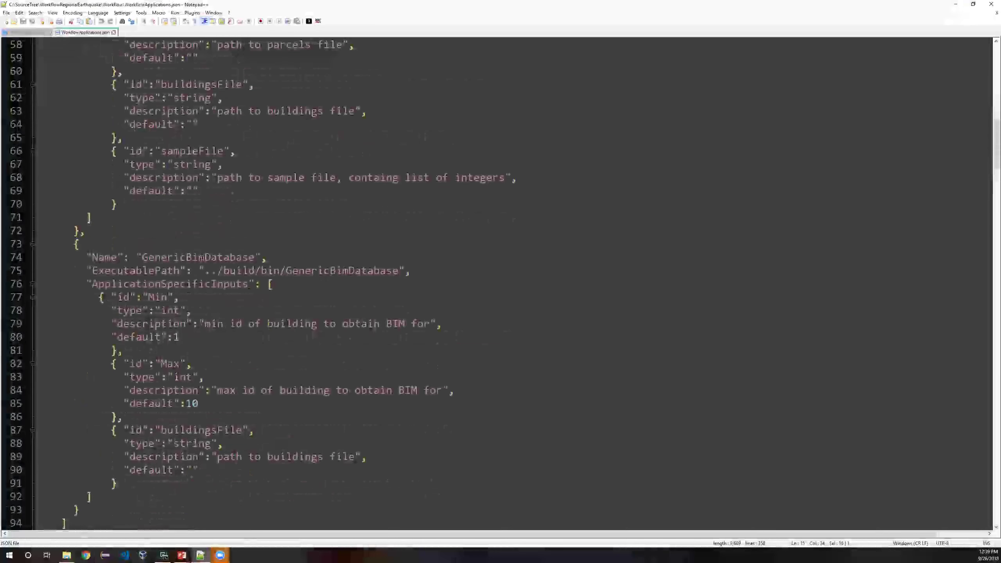
Inspect the GenericBimDatabase application entry, highlighting its name and its buildingsFile input
double_click(202, 257)
scroll(201, 257, down, 3)
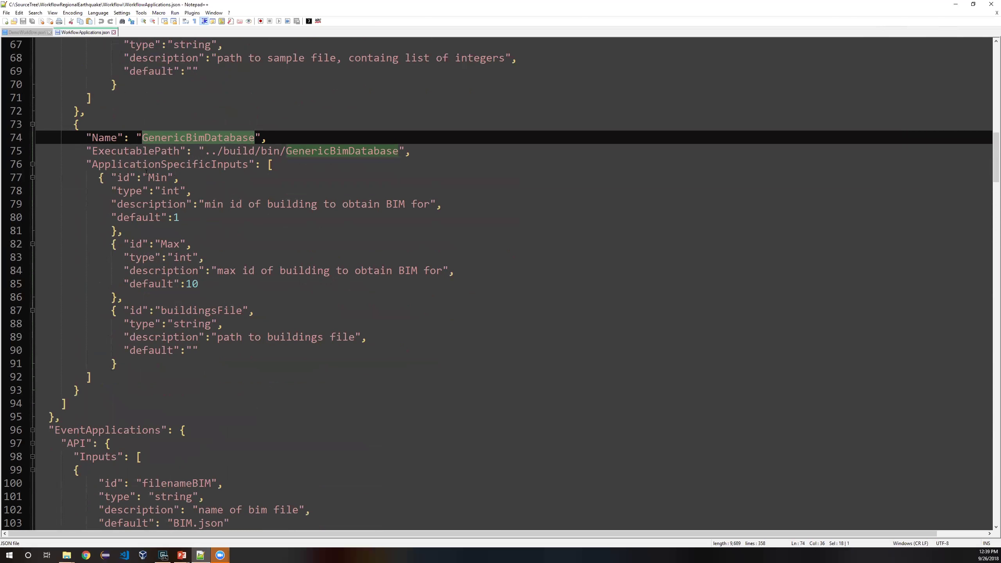
scroll(210, 264, down, 3)
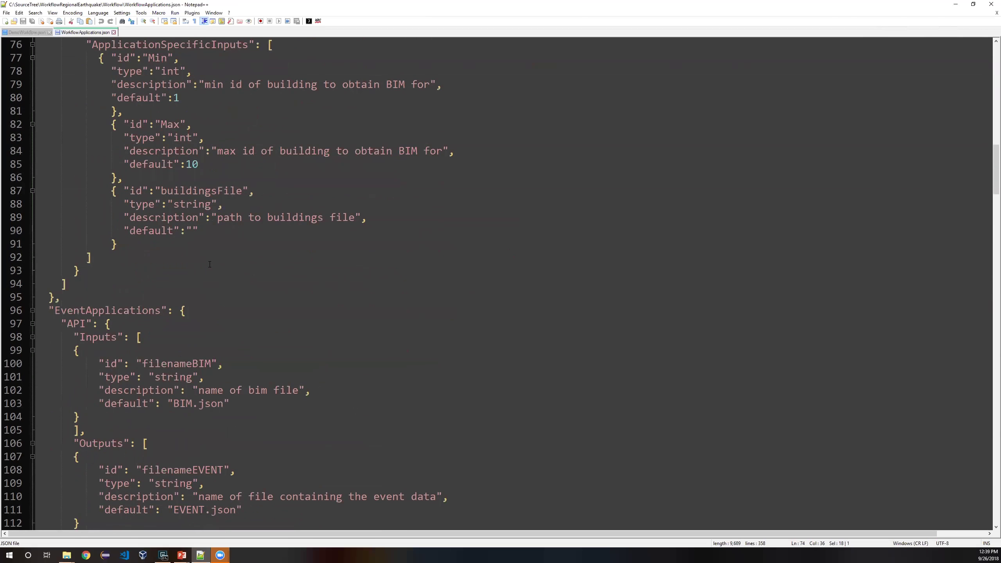
double_click(220, 191)
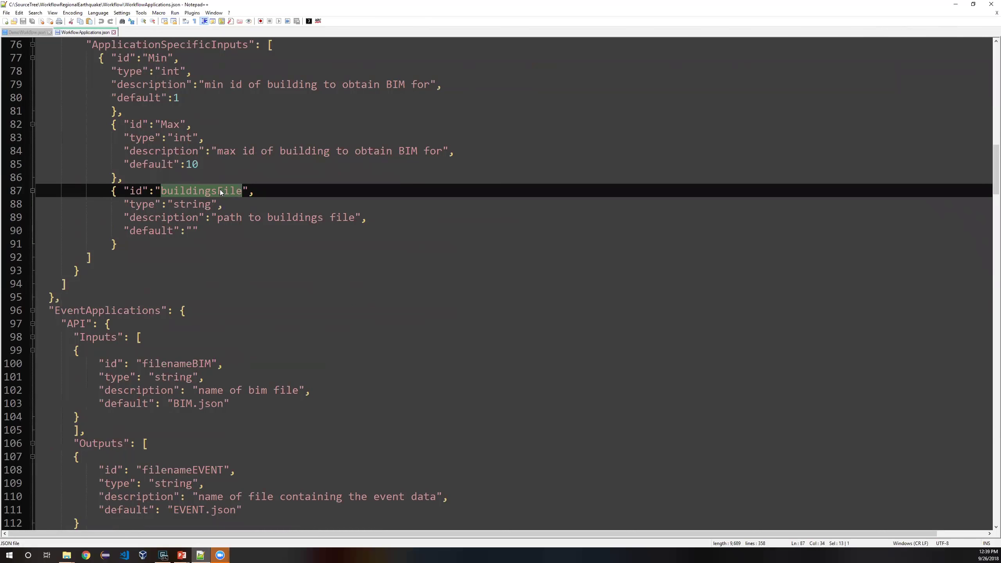
Review the applications listed under EventApplications and ModelingApplications, highlighting the MDOF-LU name
scroll(220, 192, down, 7)
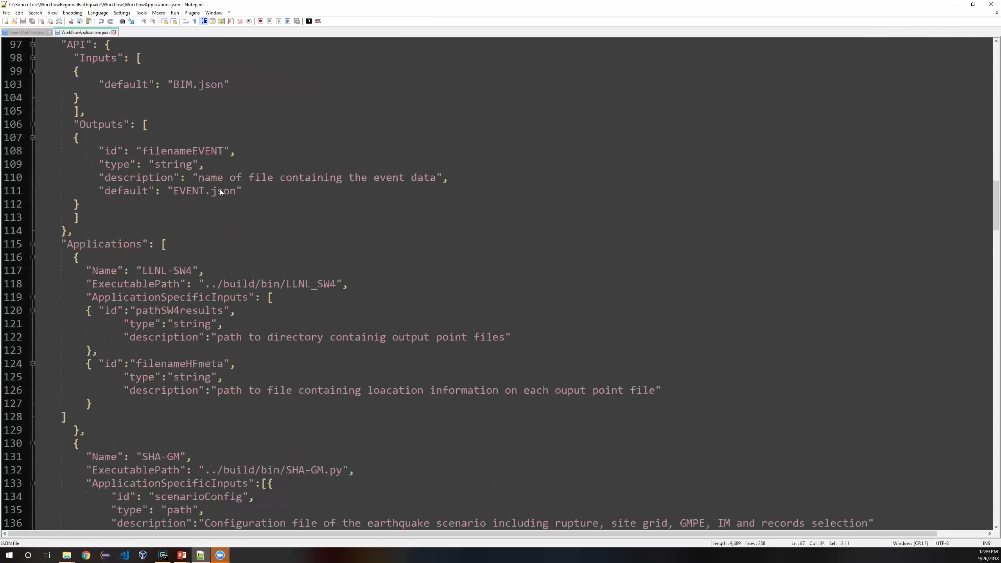
scroll(219, 192, down, 4)
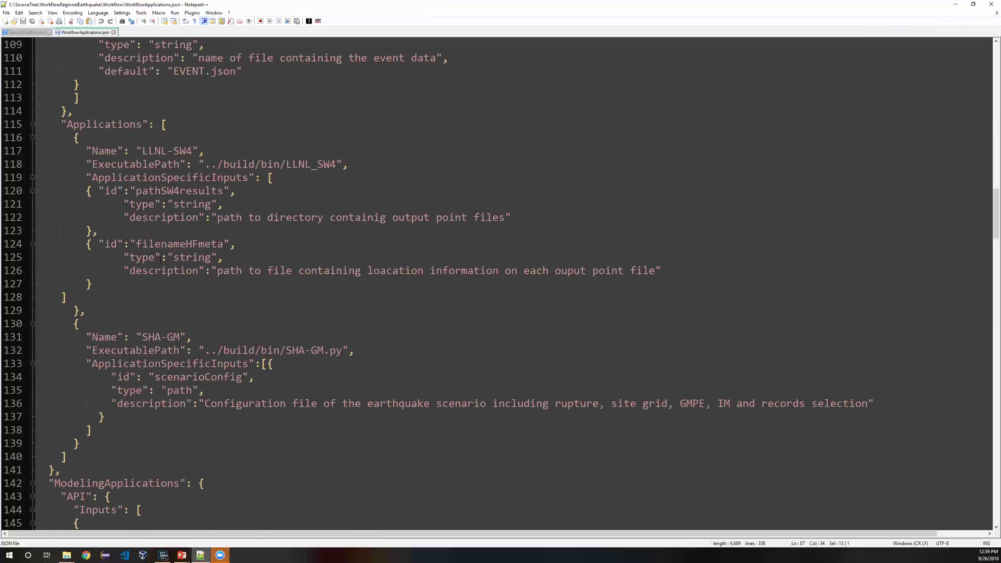
scroll(171, 314, down, 14)
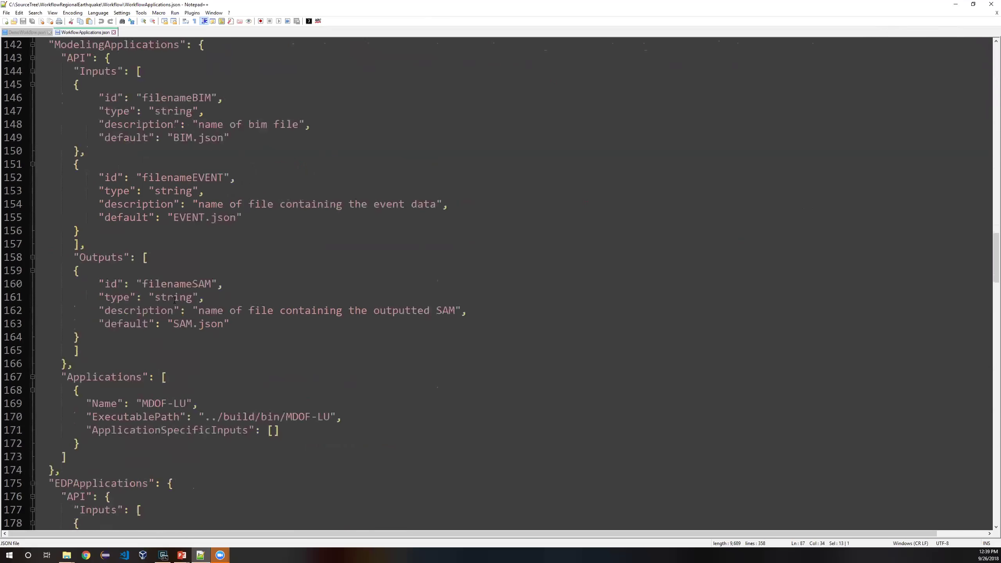
drag(186, 284, 142, 283)
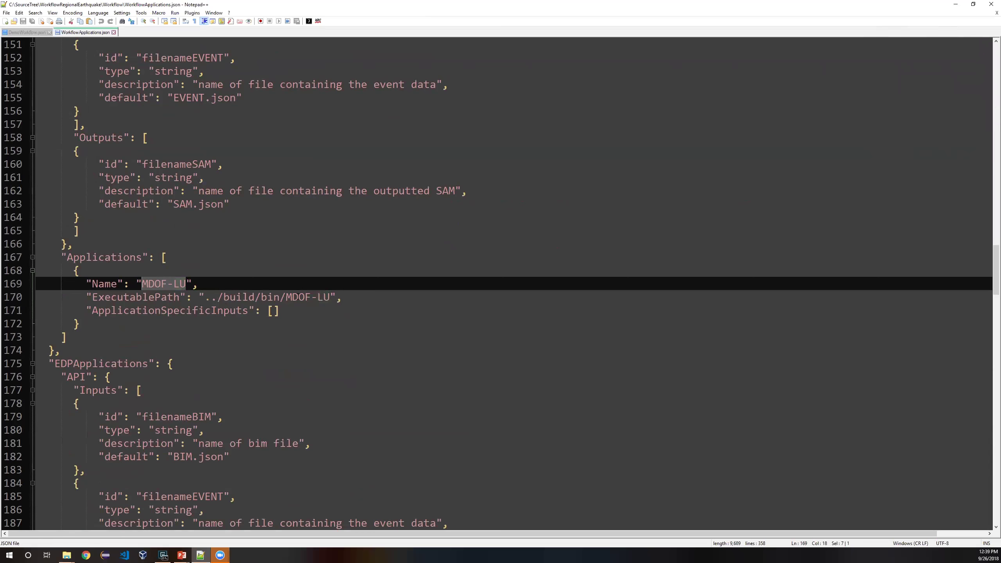
Review the EDPApplications, SimulationApplications and UQApplications sections, highlighting the StandardEarthquakeEDP name
scroll(149, 247, down, 7)
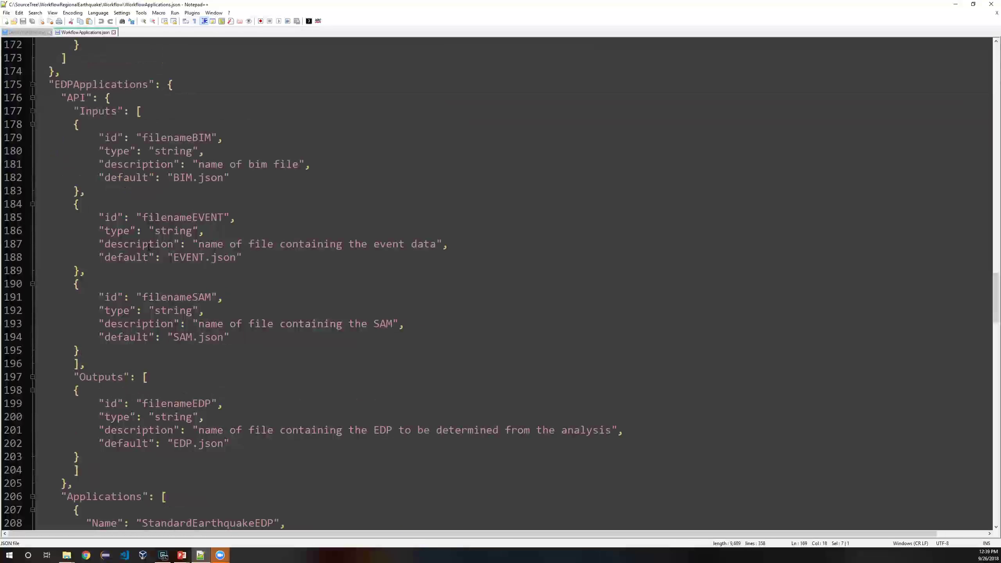
scroll(155, 241, down, 5)
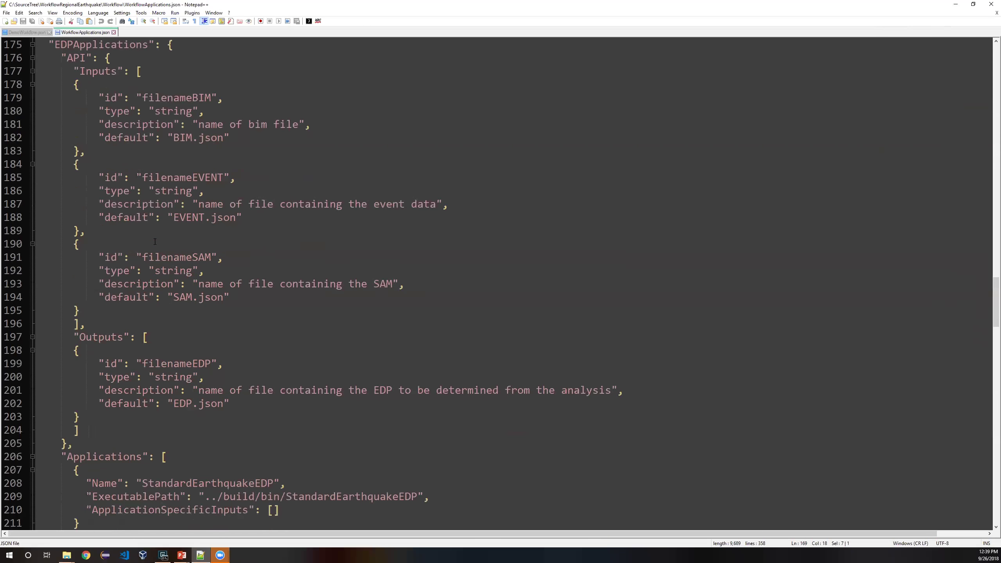
double_click(222, 323)
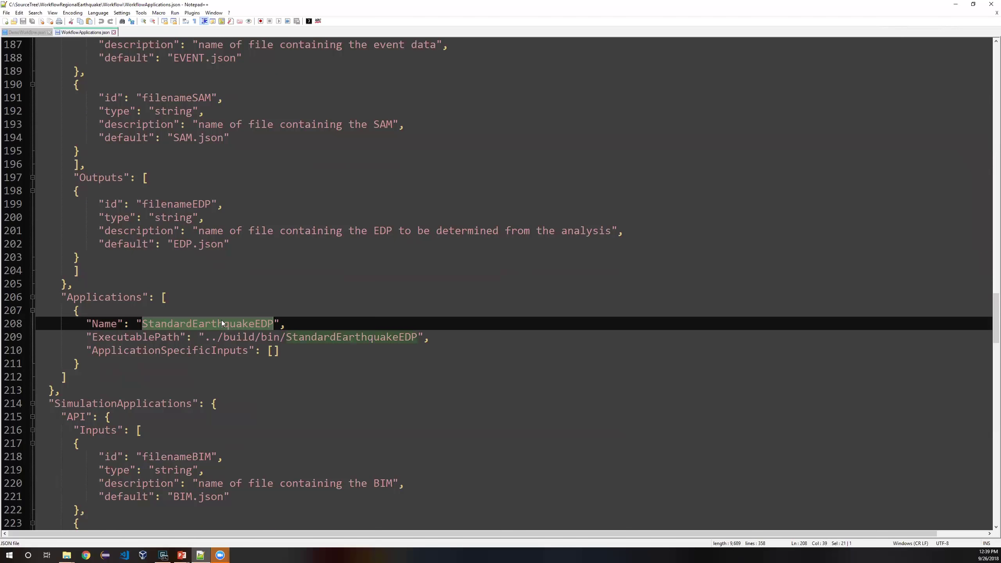
scroll(234, 329, down, 8)
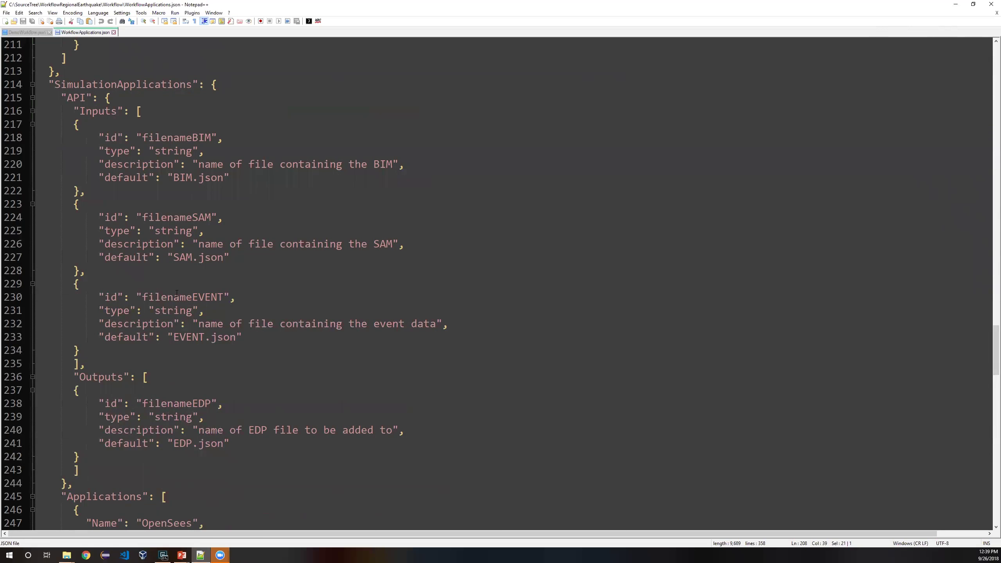
scroll(177, 293, down, 4)
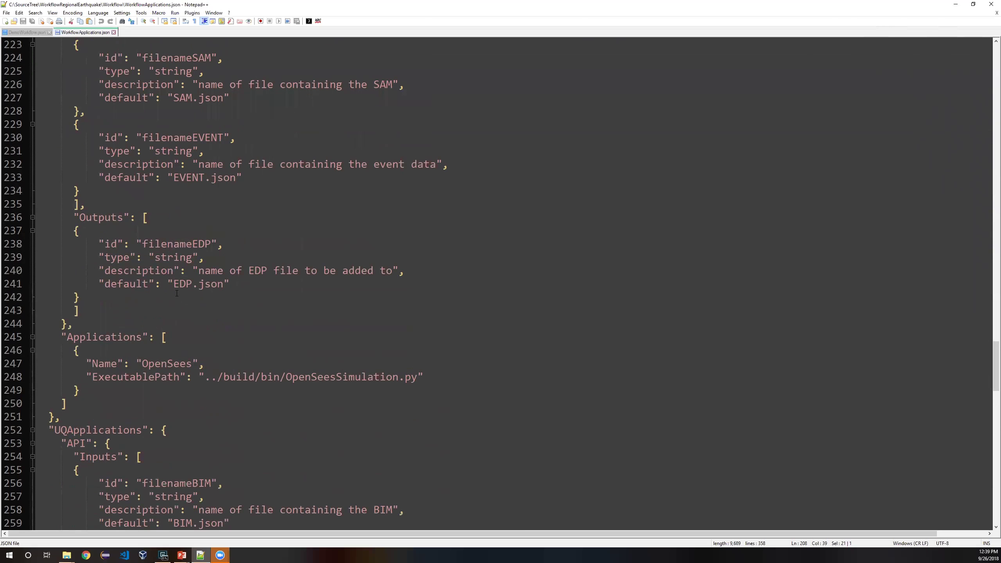
scroll(176, 293, down, 6)
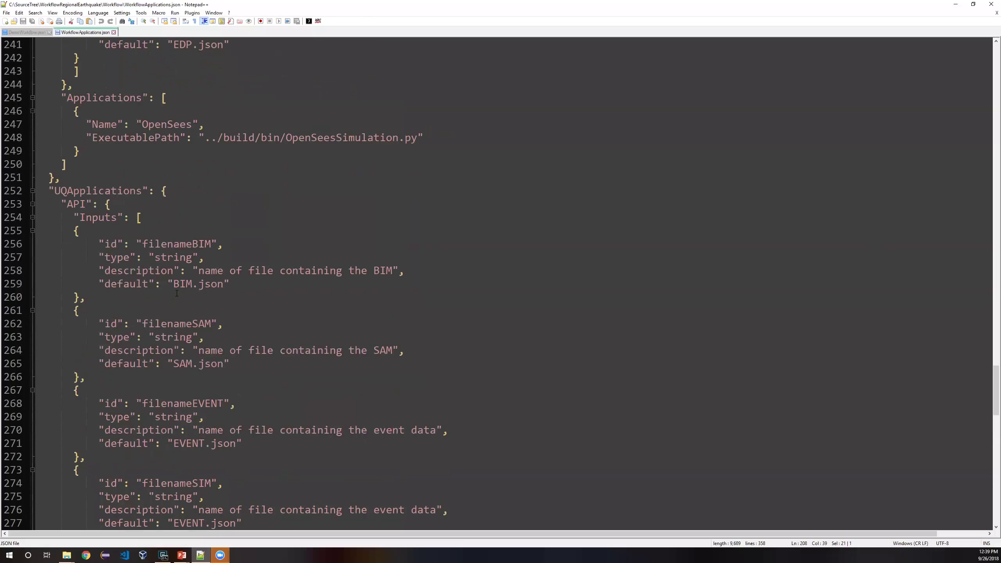
scroll(177, 293, down, 6)
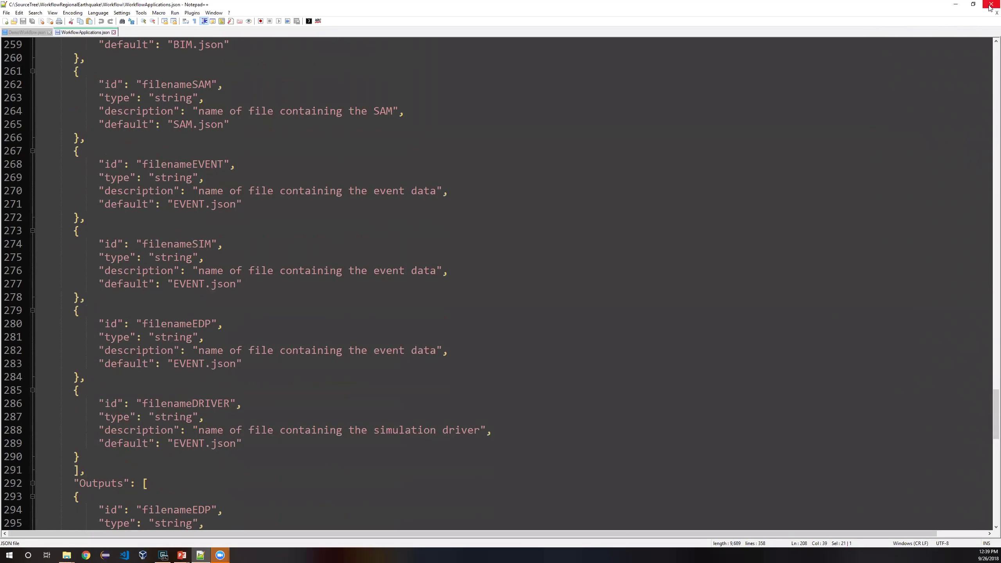
Return to the Workflow folder and open DemoWorkflow.json in Notepad++
click(956, 5)
click(646, 88)
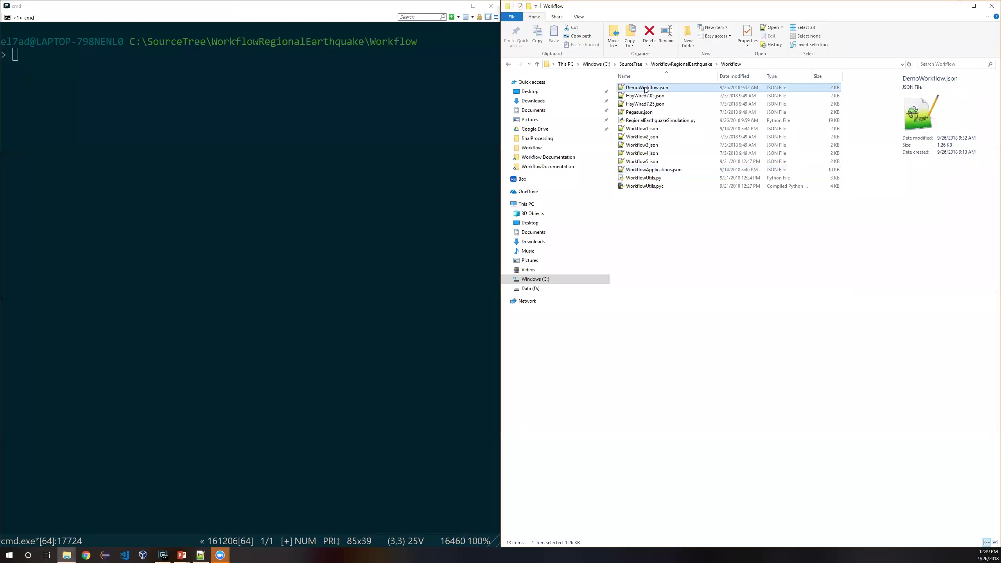
right_click(647, 91)
click(678, 128)
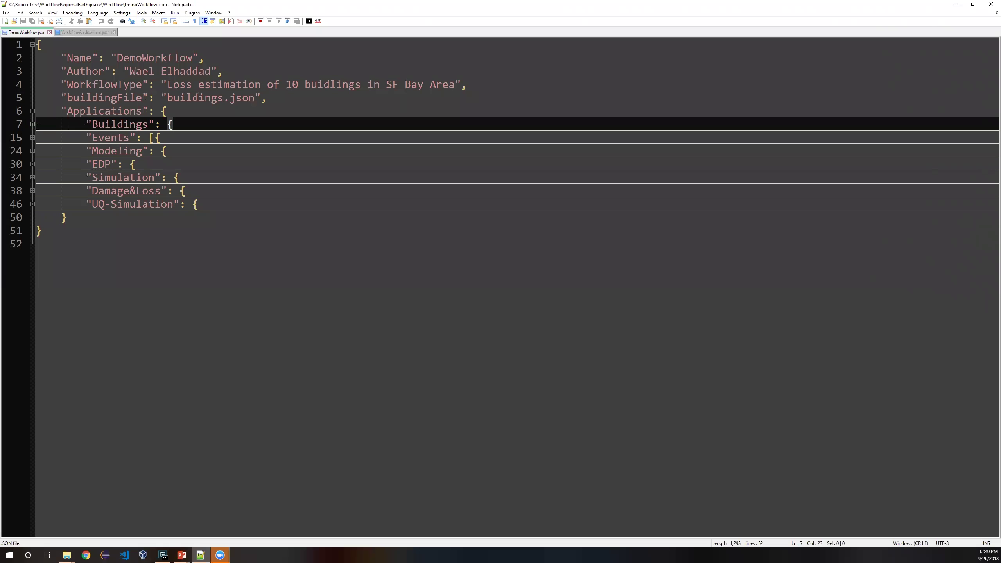
Expand the Buildings block, highlight both occurrences of GenericBimDatabase in its settings, and collapse the block again
click(33, 125)
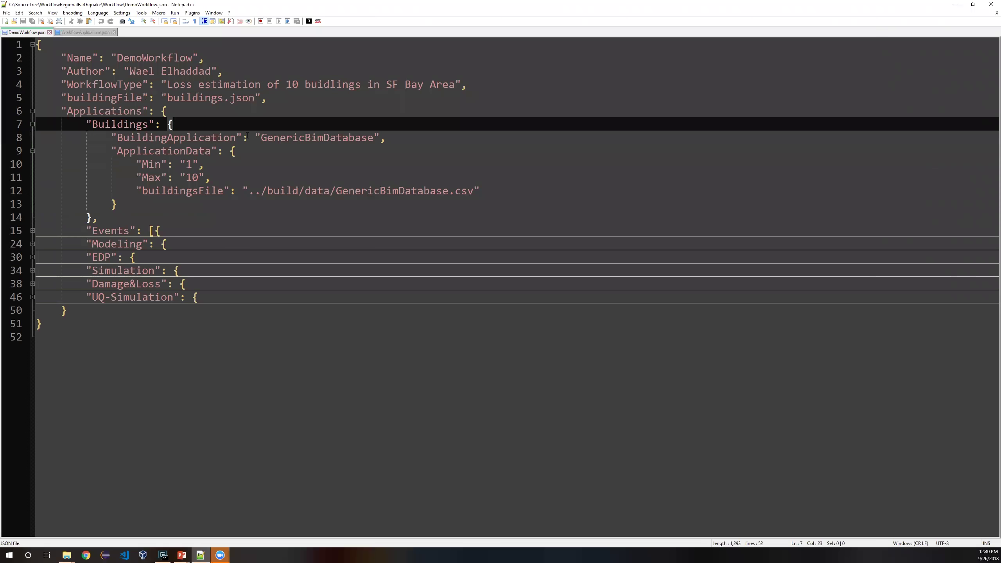
double_click(315, 138)
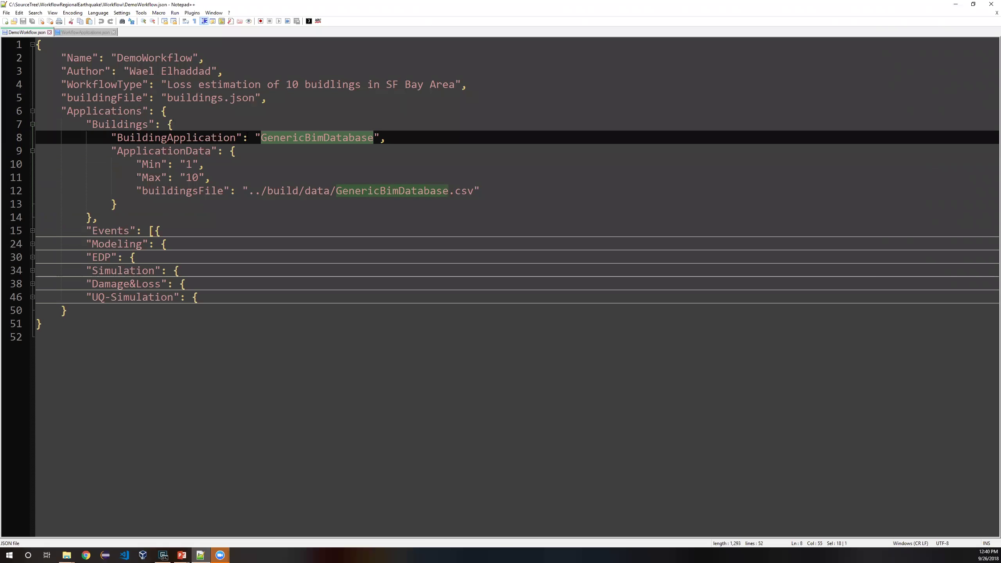
key(ctrl+F3)
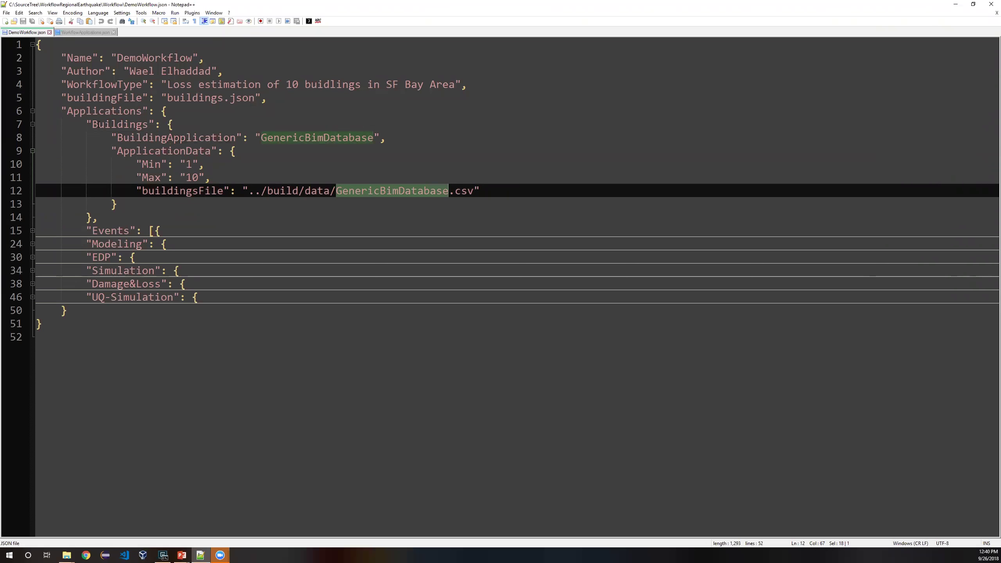
click(33, 111)
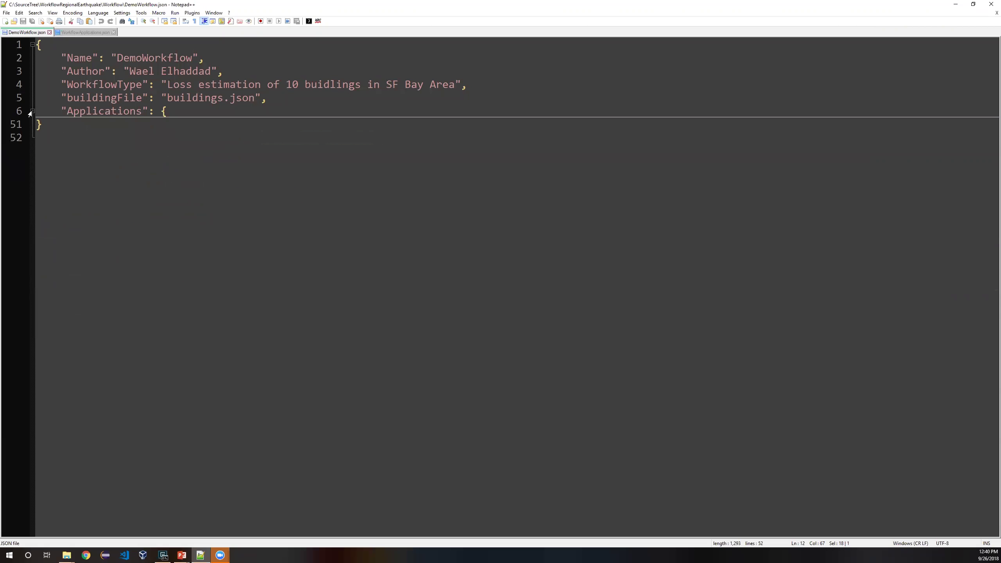
click(33, 111)
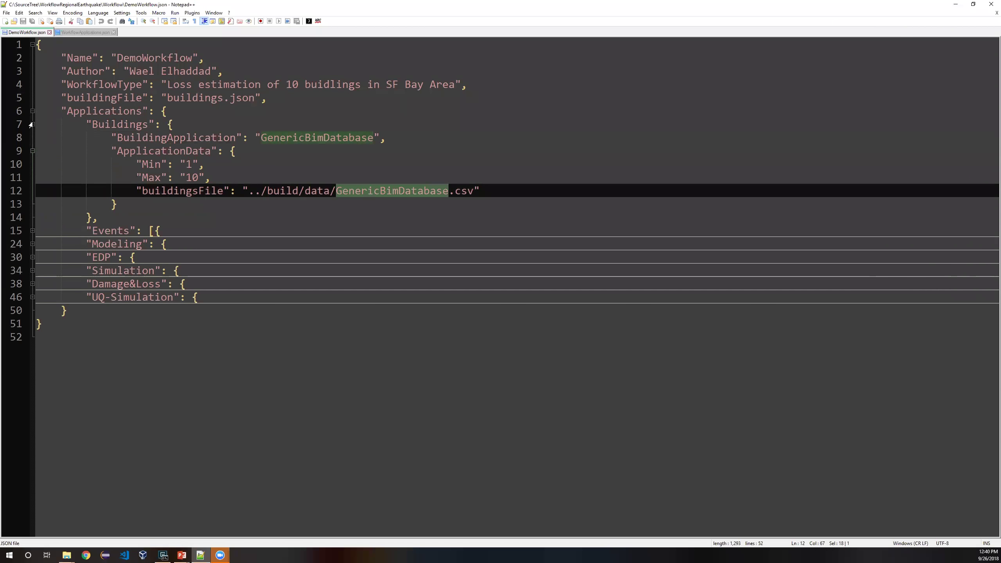
click(32, 125)
Expand the Events block and highlight its Earthquake classification, then inspect the Modeling block, collapsing each one after viewing
click(32, 138)
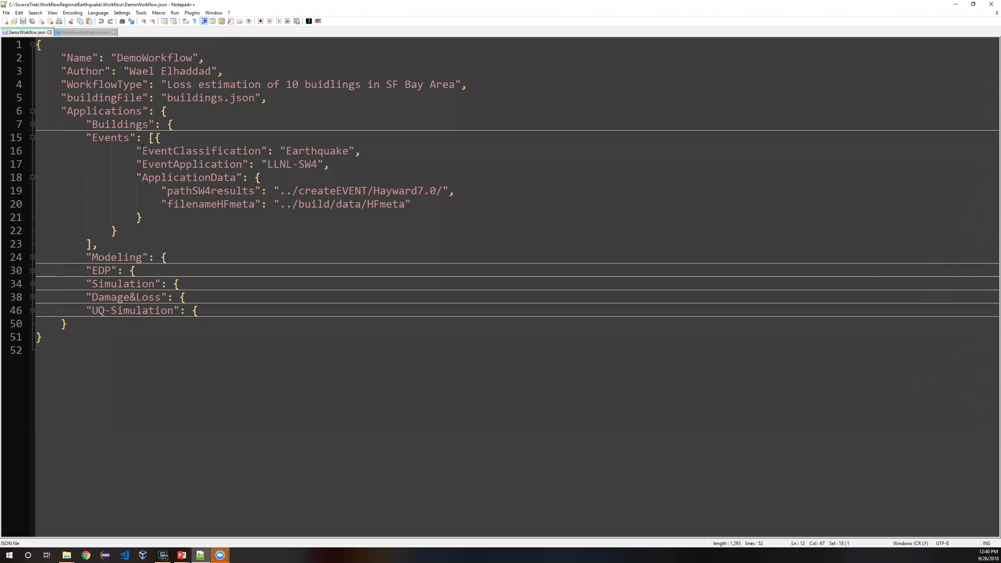
double_click(317, 151)
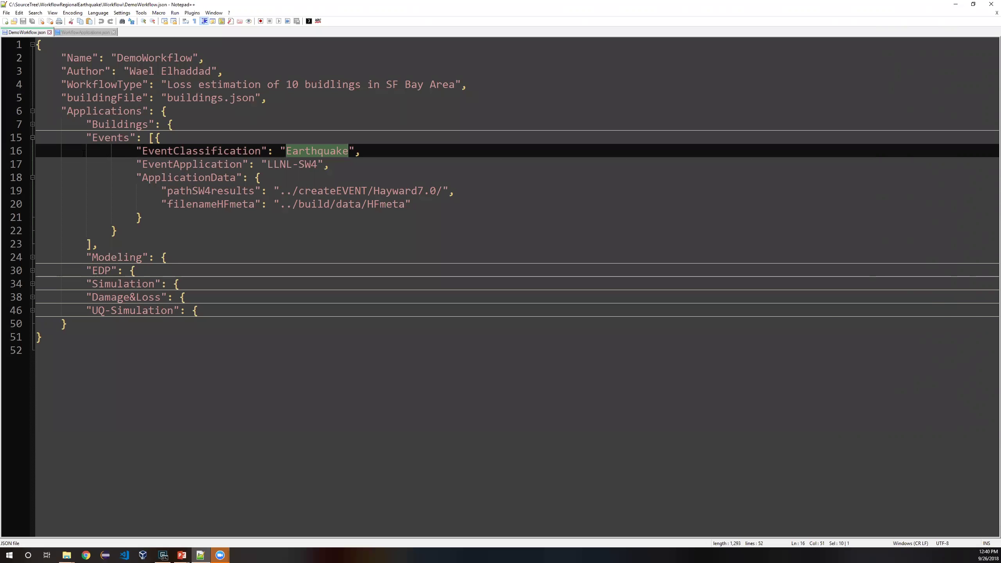
click(32, 138)
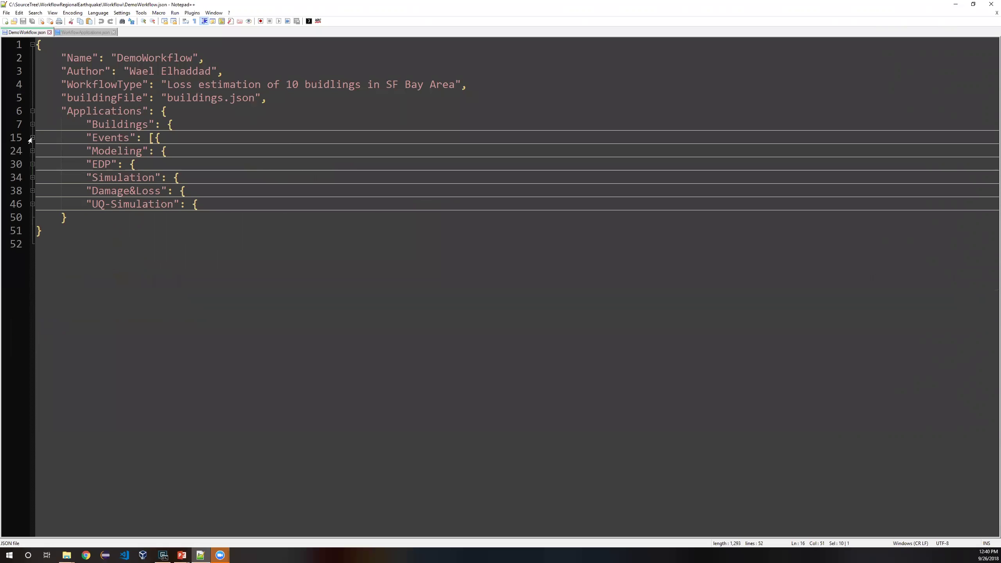
click(31, 152)
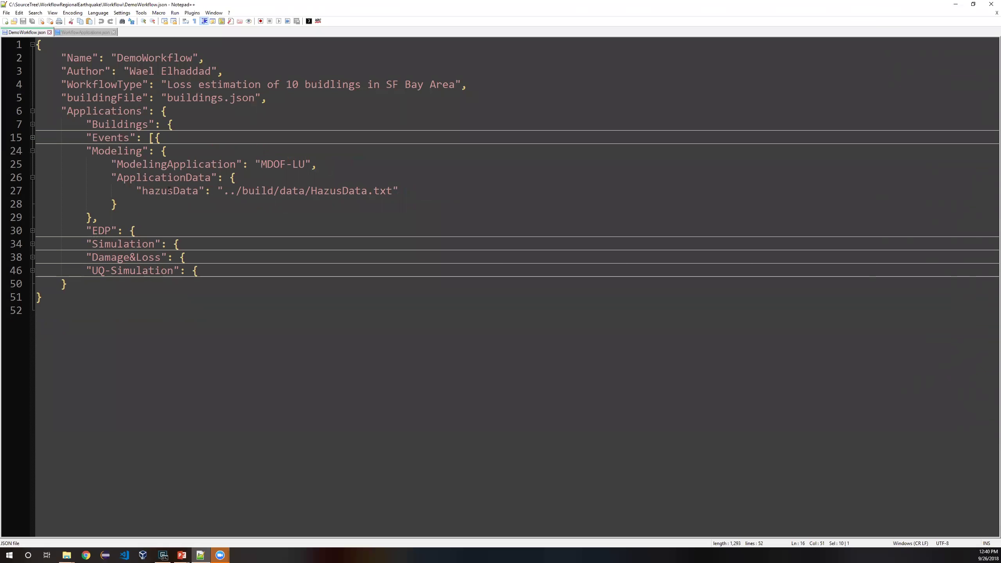
click(31, 154)
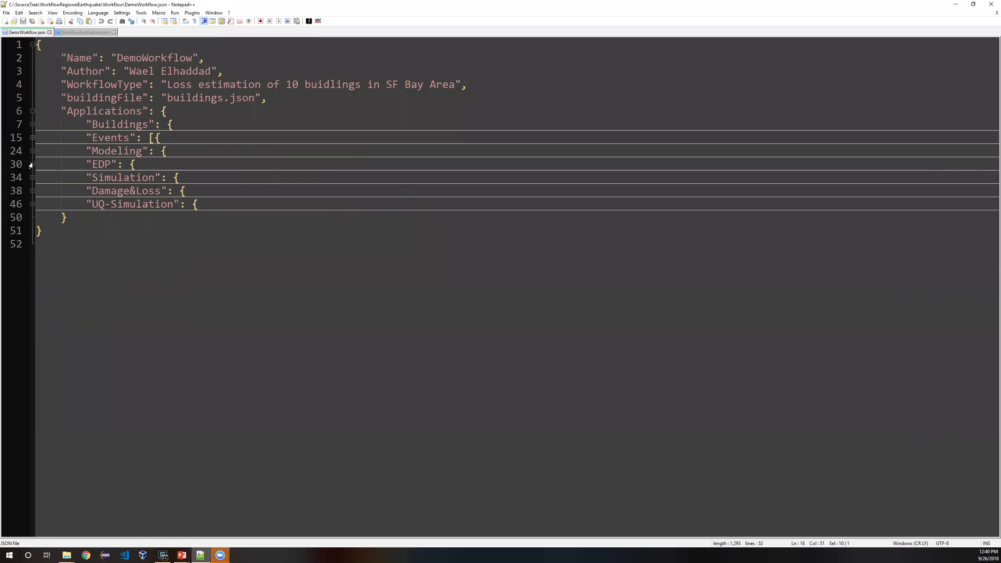
Inspect the contents of the EDP and Simulation blocks in DemoWorkflow.json, collapsing each block after viewing
click(32, 165)
click(32, 165)
click(31, 178)
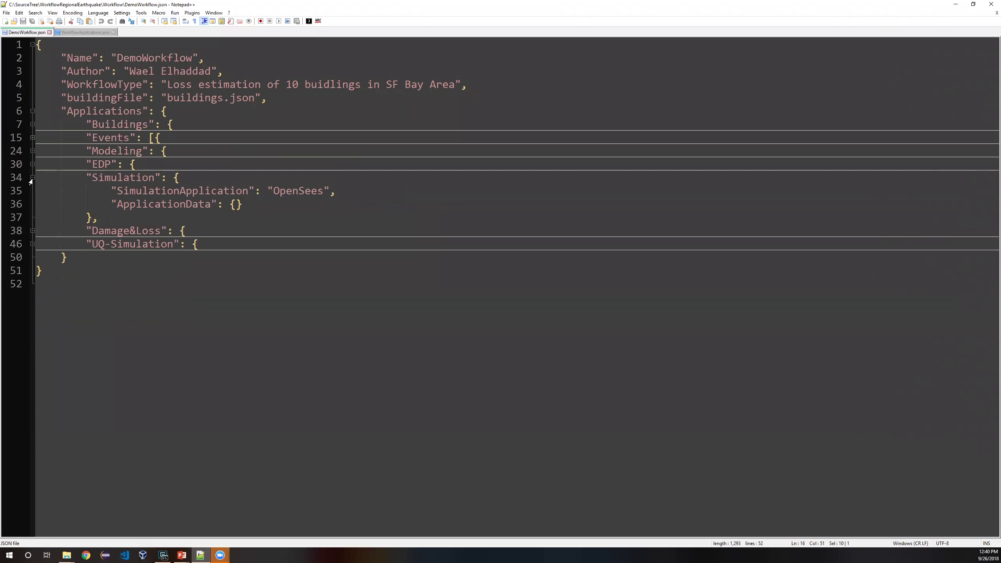
click(31, 178)
Expand the Damage&Loss block and highlight FemaP58-LU, then inspect the UQ-Simulation block, collapsing both after viewing
click(32, 191)
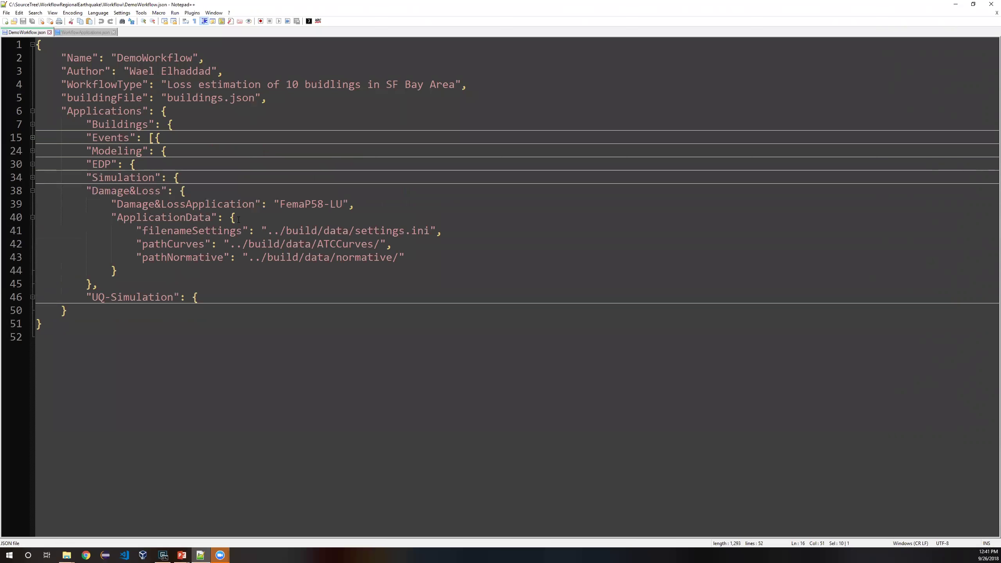
key(shift+F3)
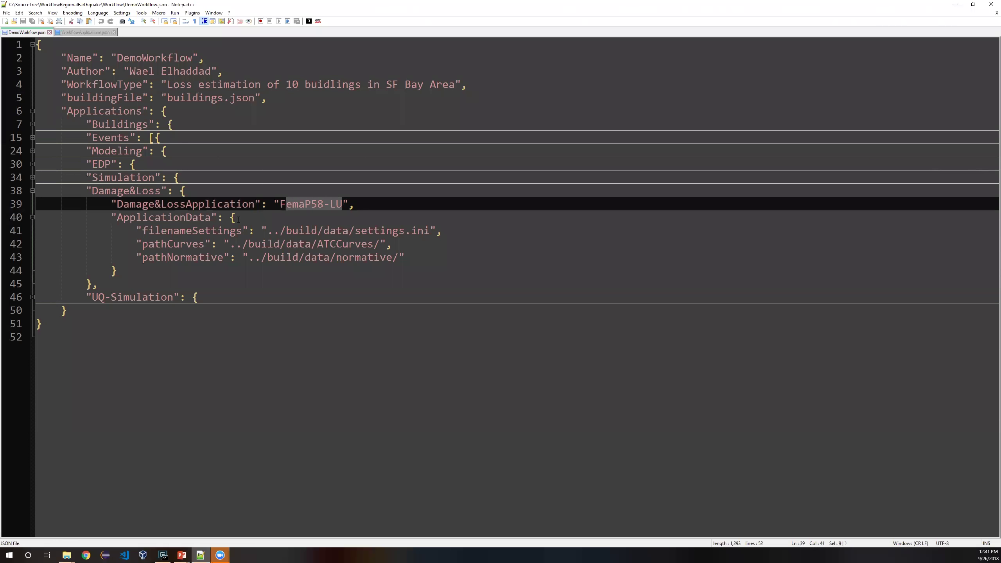
click(32, 190)
click(32, 205)
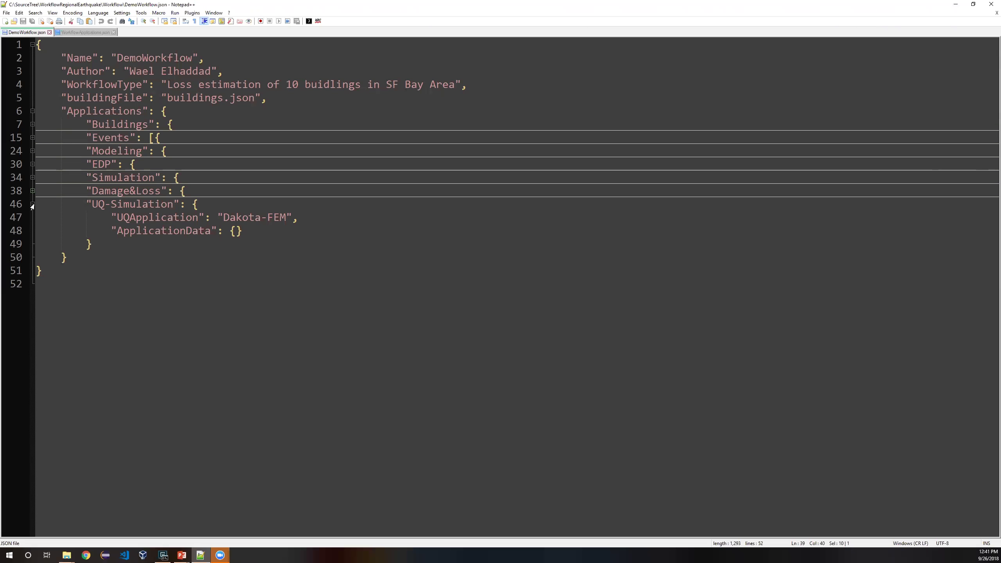
click(32, 204)
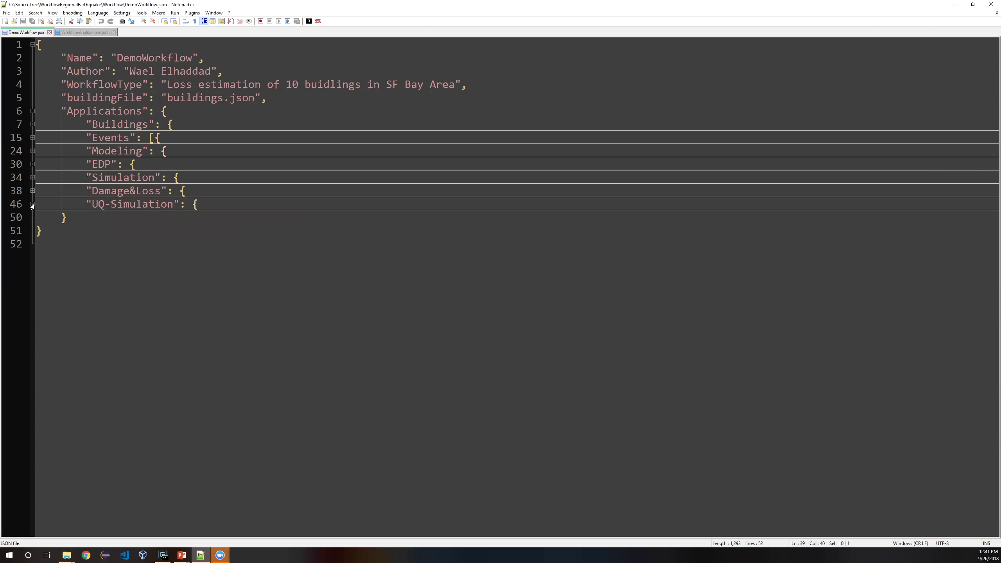
In the command prompt, execute RegionalEarthquakeSimulation.py with Python using the arguments run, DemoWorkflow.json and WorkflowApplications.json
click(956, 4)
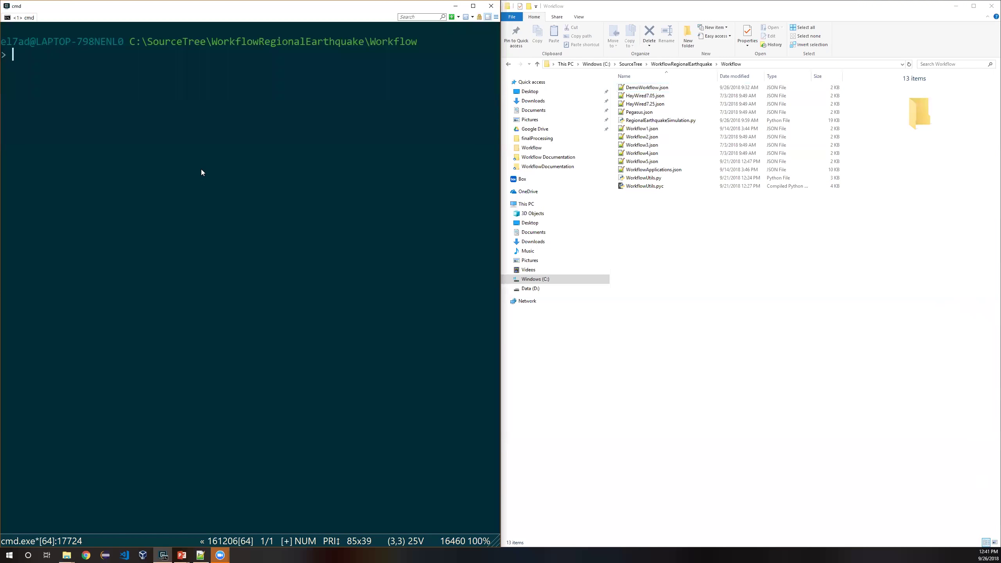
text(python Re)
key(Tab)
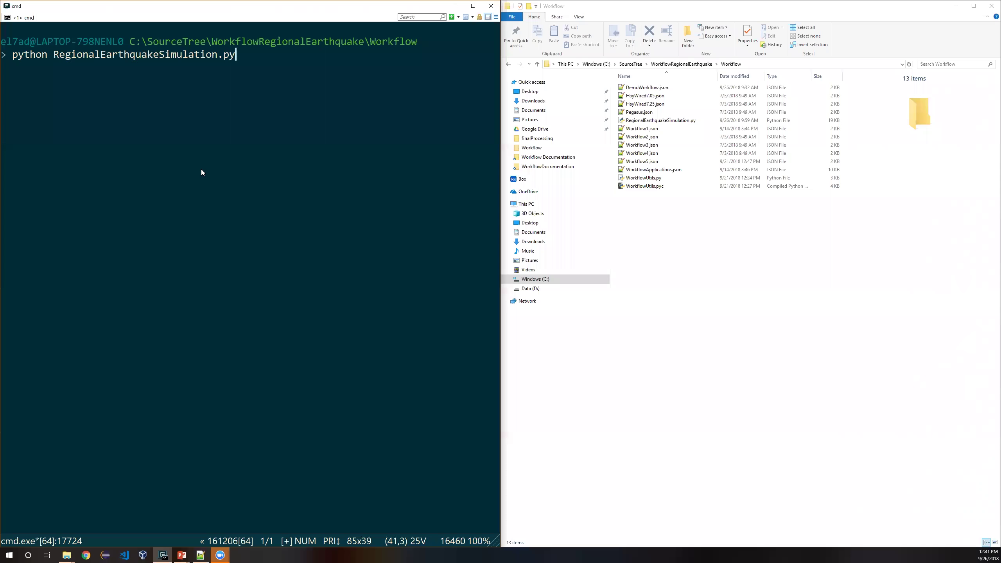
text(run Dem)
text(o)
key(Tab)
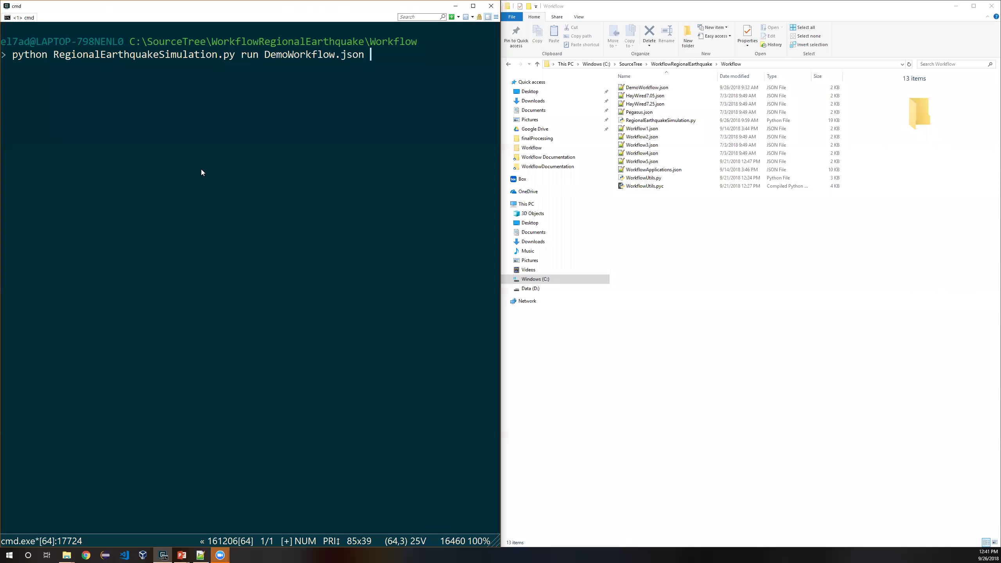
text(Workflow2)
key(Tab)
key(Tab)
key(Tab)
key(Tab)
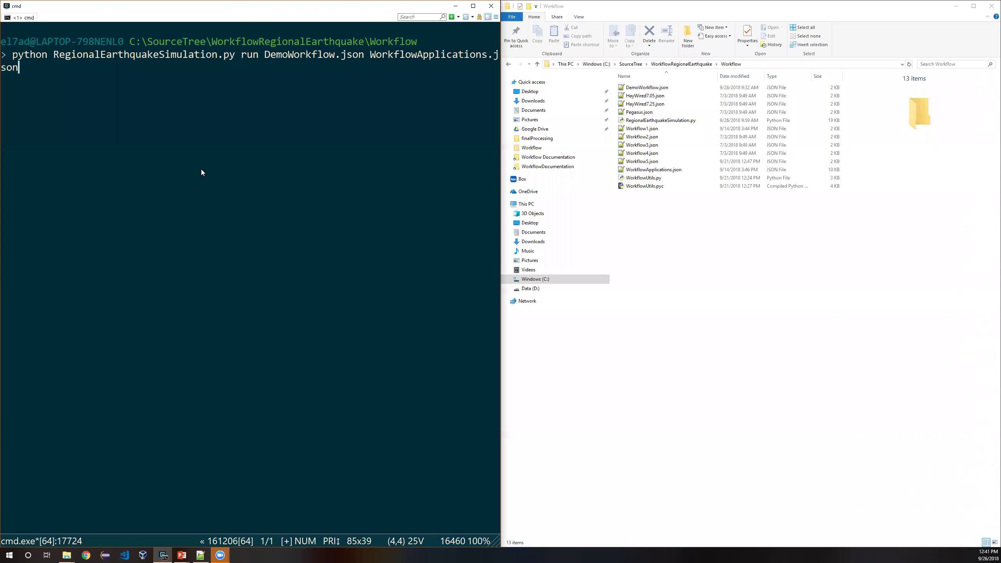
key(Return)
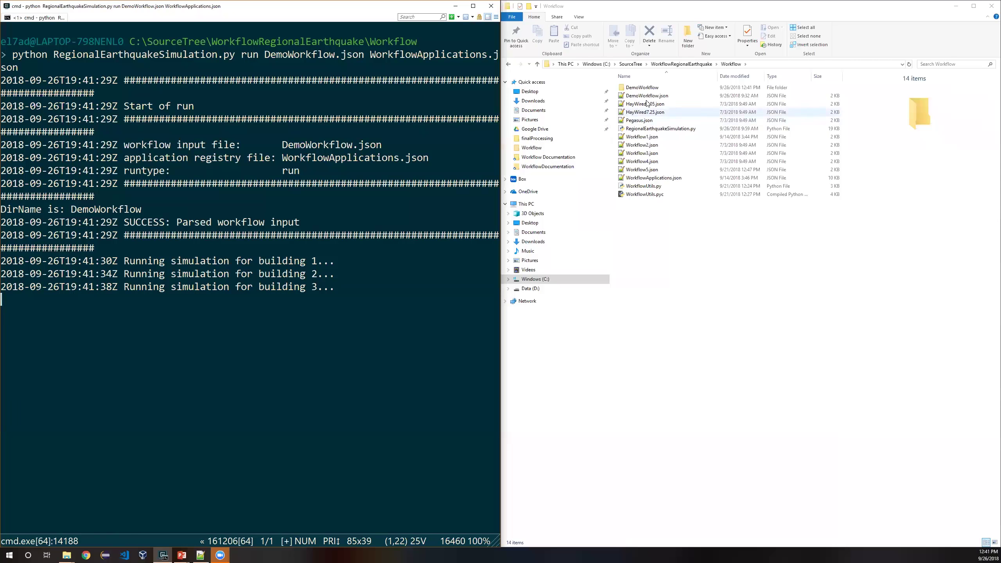
Open 1-BIM.json from the DemoWorkflow output folder in Notepad++ and format its JSON into indented lines
double_click(642, 87)
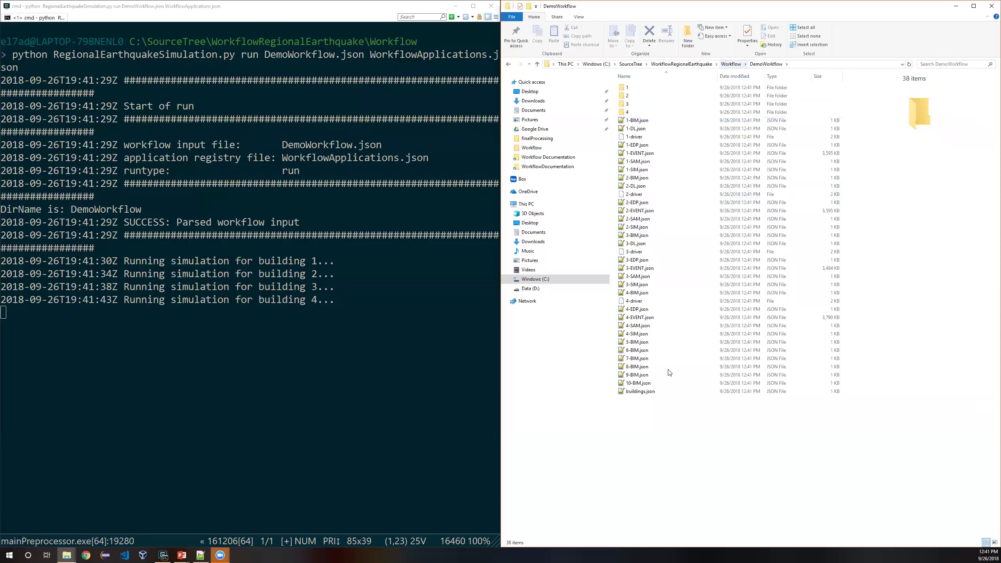
click(639, 122)
right_click(640, 124)
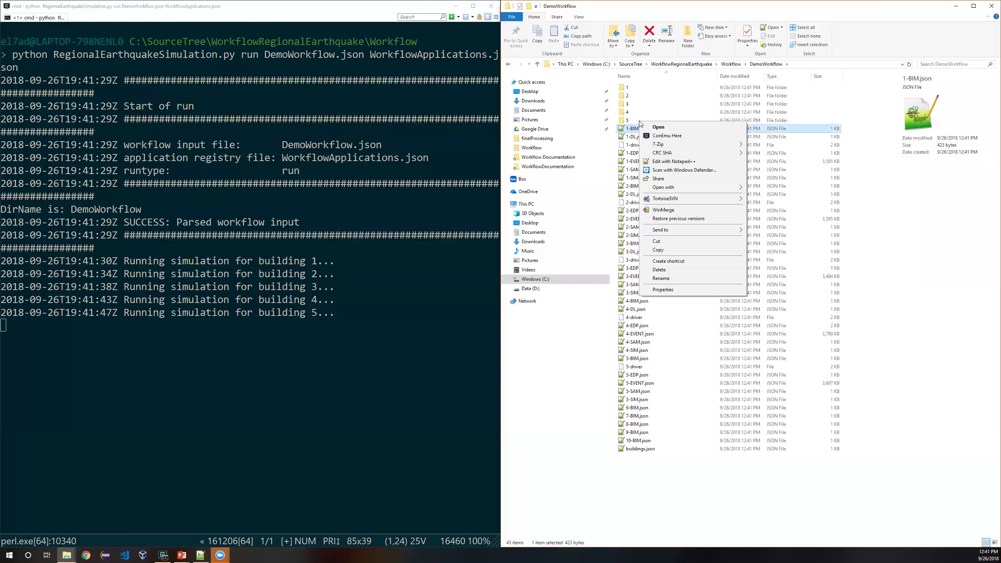
click(673, 161)
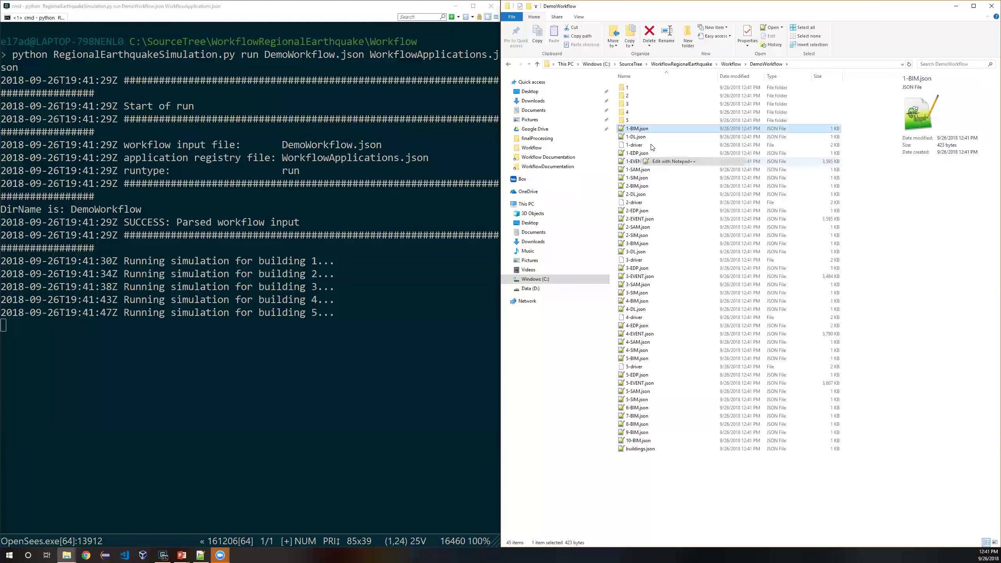
key(ctrl+alt+shift+m)
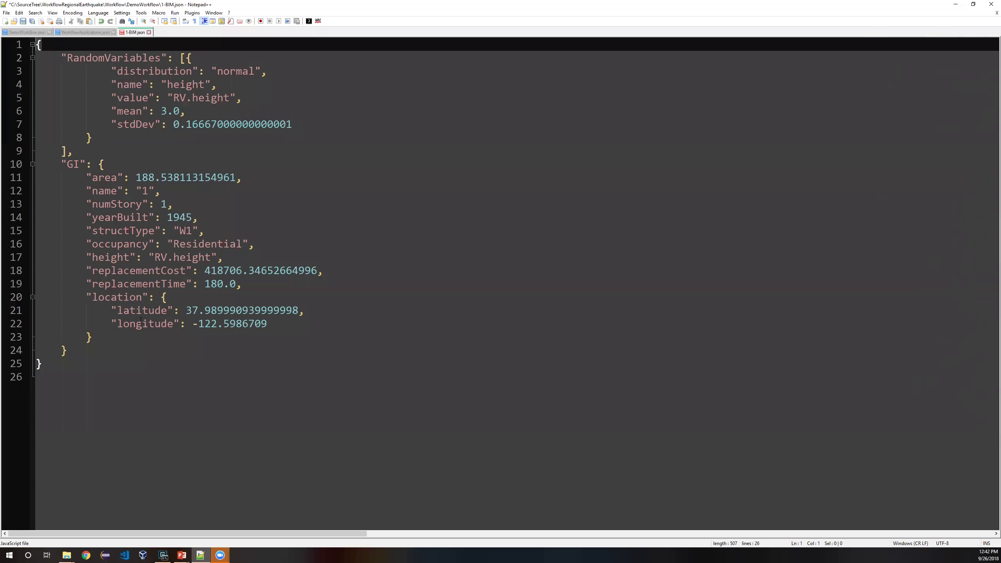
Open building 1's damage and loss file, 1-DL.json, in Notepad++, format its JSON and highlight digits of the MedianLossRatio value
click(956, 4)
click(636, 178)
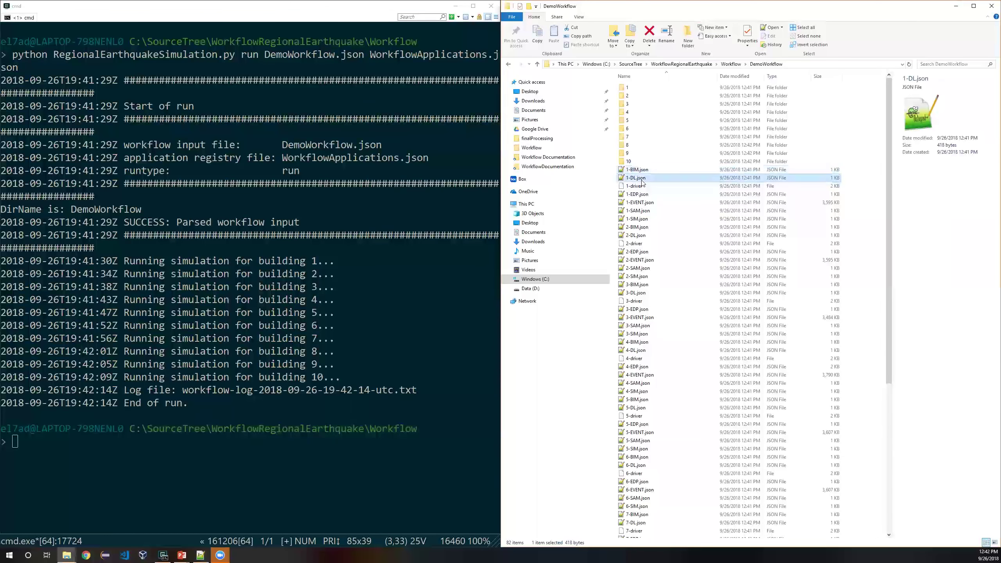
right_click(643, 181)
click(651, 222)
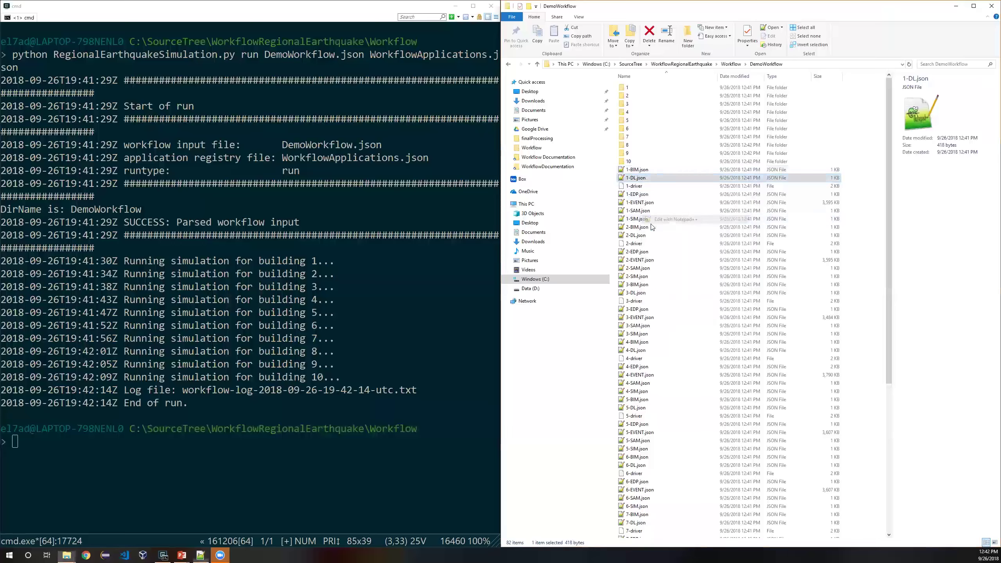
key(ctrl+alt+m)
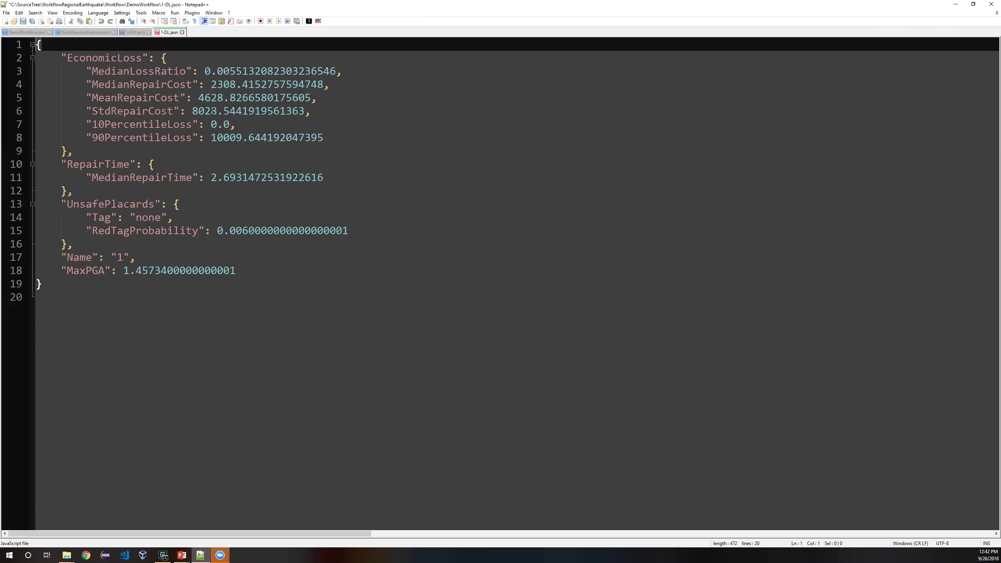
drag(235, 68, 226, 68)
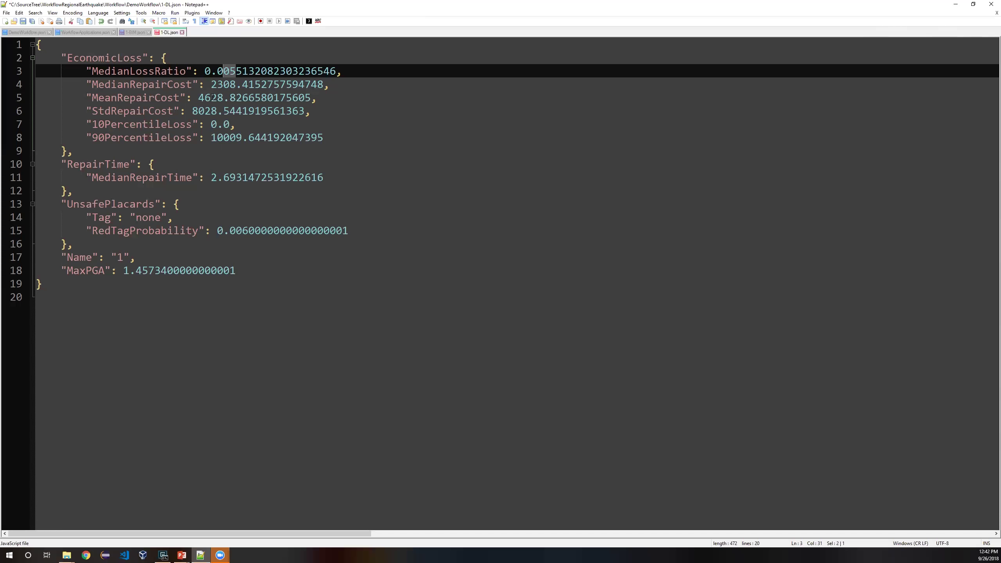
Open 8-DL.json from the DemoWorkflow folder in Notepad++, format its JSON and place the cursor in the MedianLossRatio value
click(956, 4)
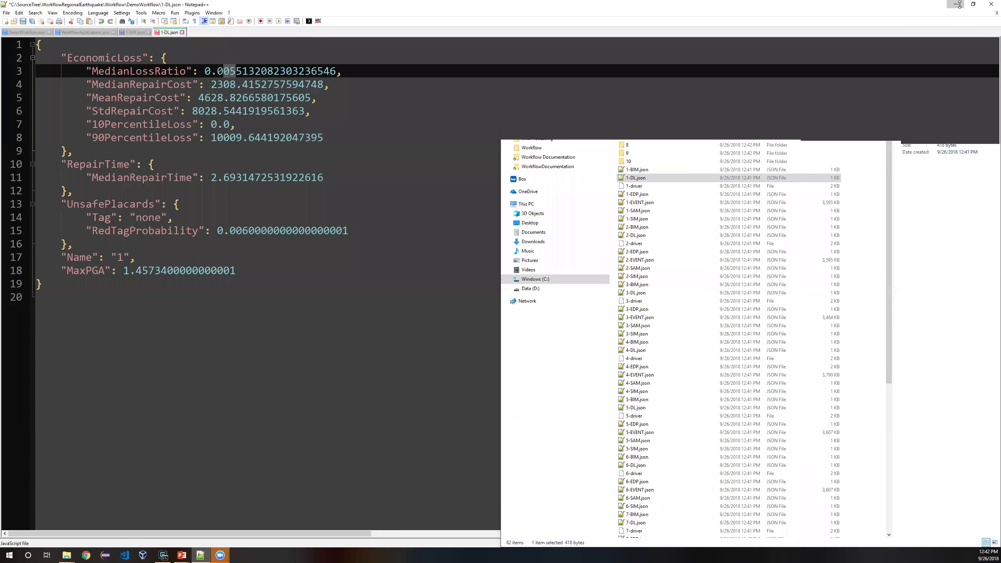
scroll(830, 116, down, 9)
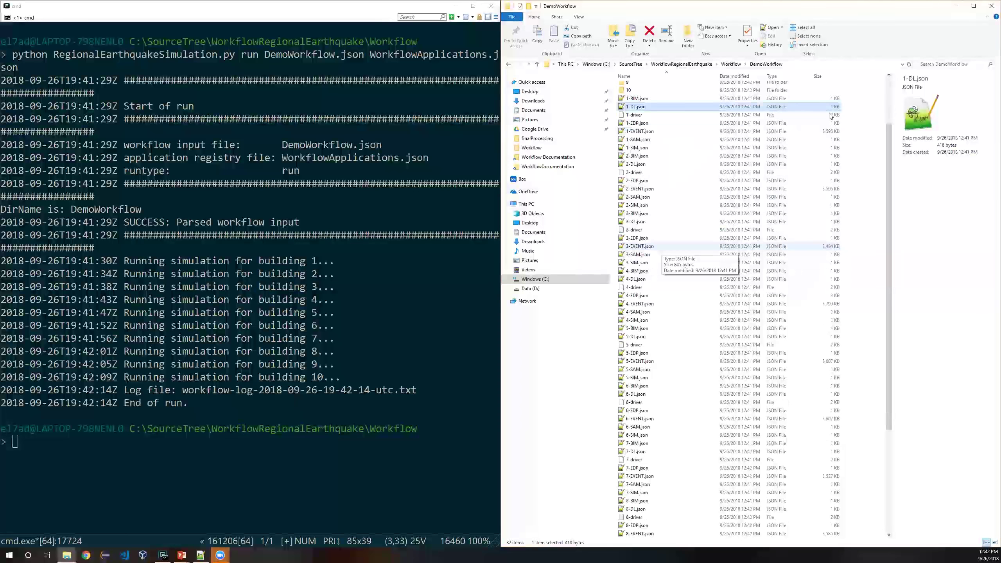
right_click(641, 362)
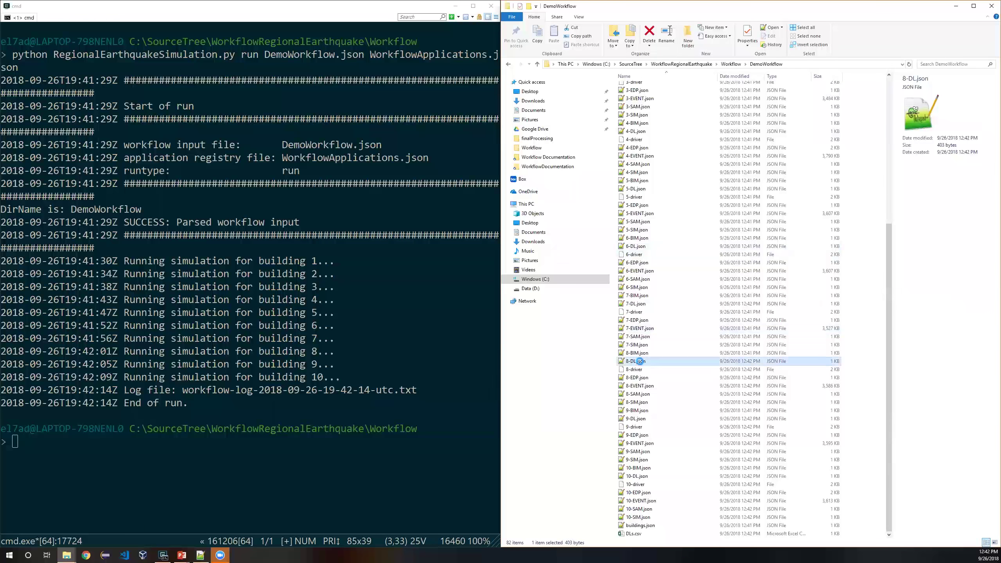
click(673, 403)
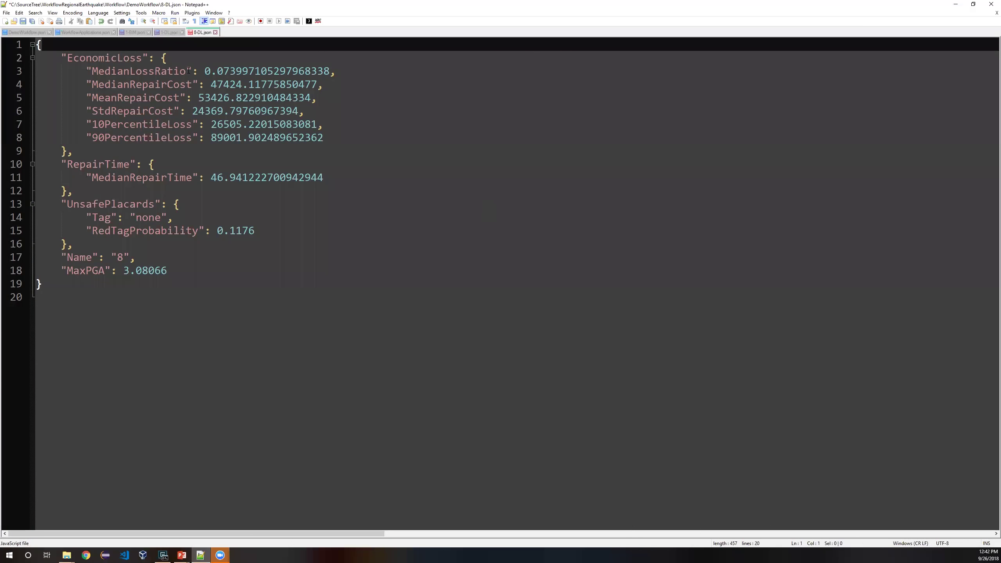
click(236, 71)
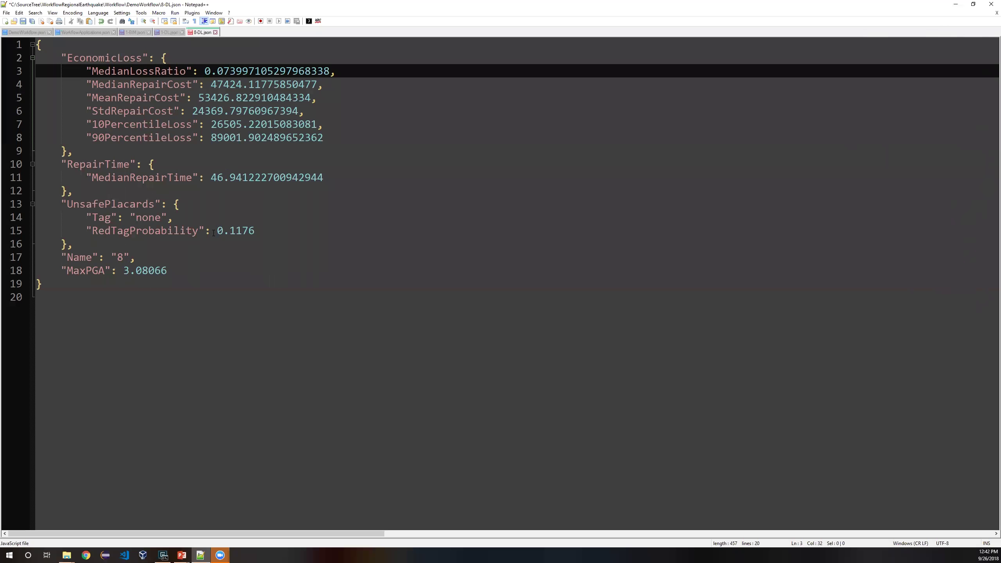
Return to File Explorer, open building 1's output folder and step through the folders workdir.1 to workdir.5
click(956, 4)
click(220, 394)
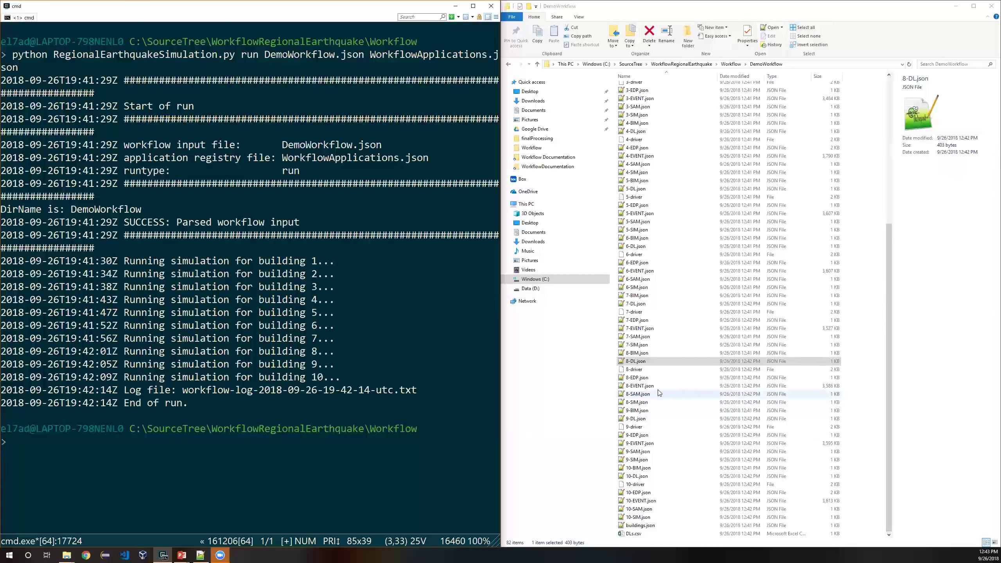
scroll(650, 166, up, 9)
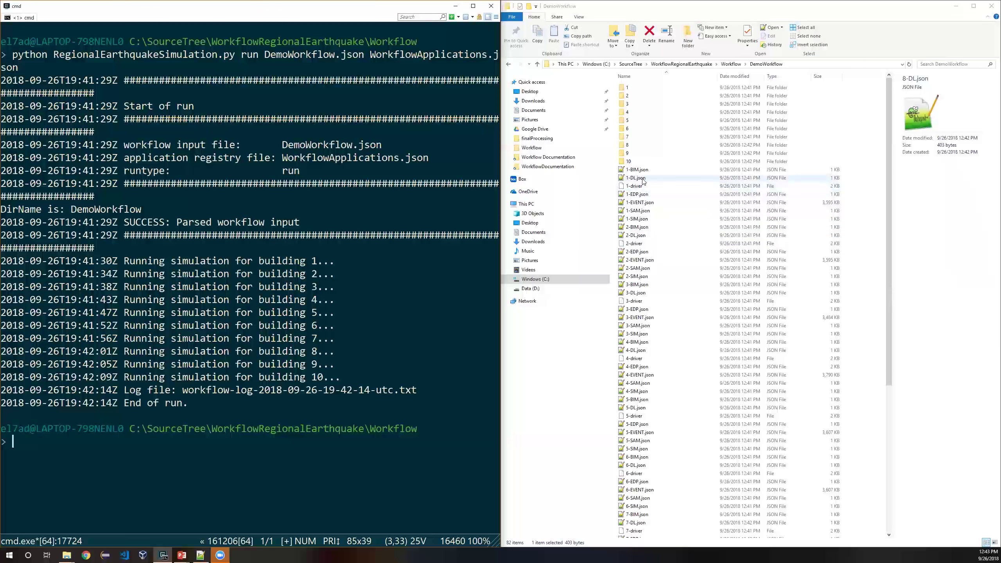
double_click(628, 89)
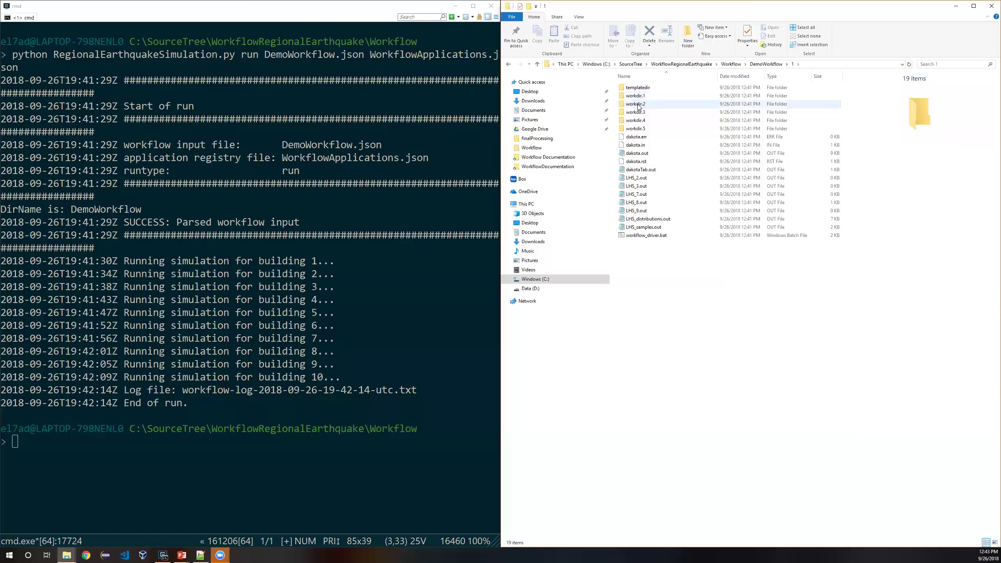
click(635, 95)
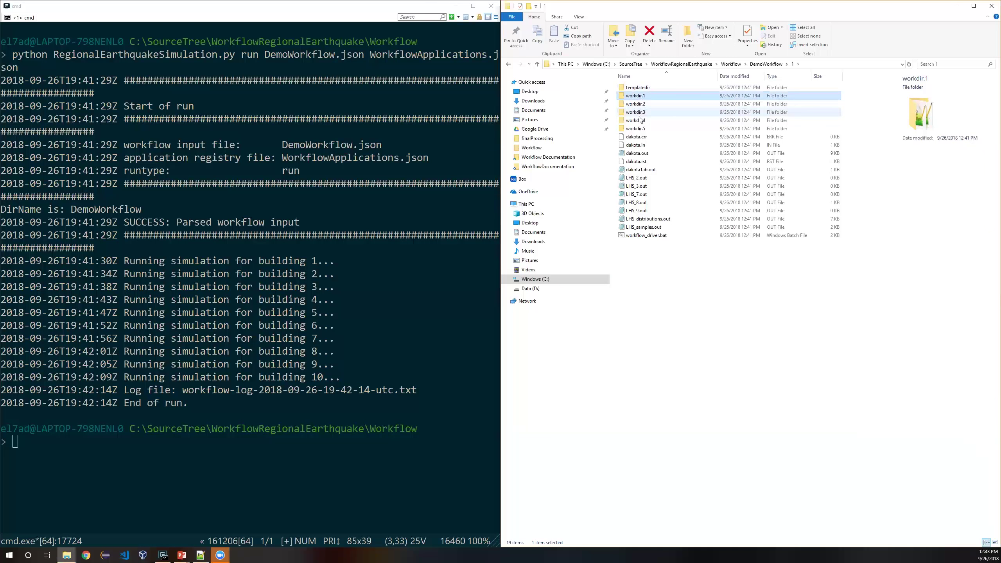
key(Down)
key(Down)
key(Down)
key(Down)
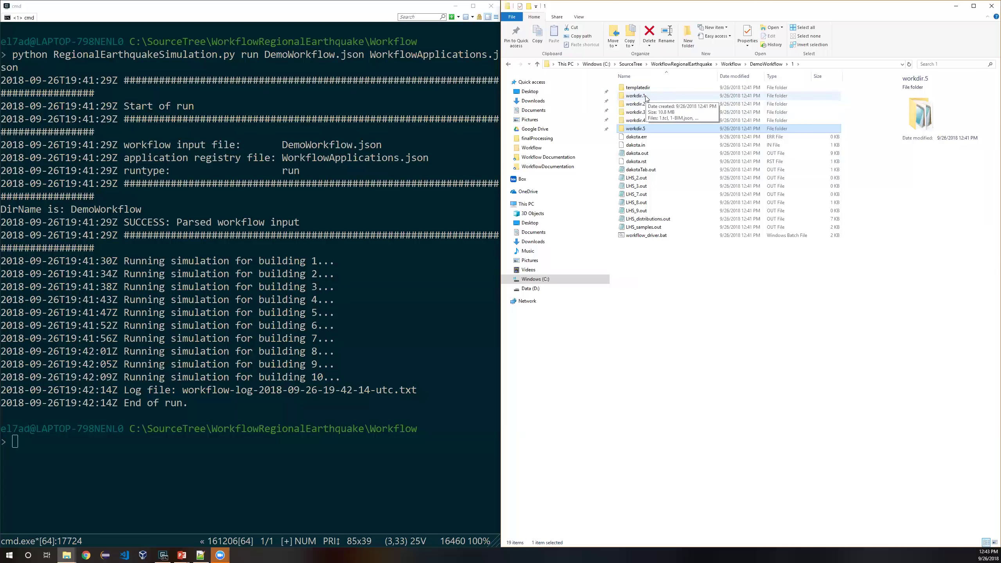
Open 1-BIM.json from the workdir.1 folder in Notepad++ and format its JSON into indented lines
double_click(646, 96)
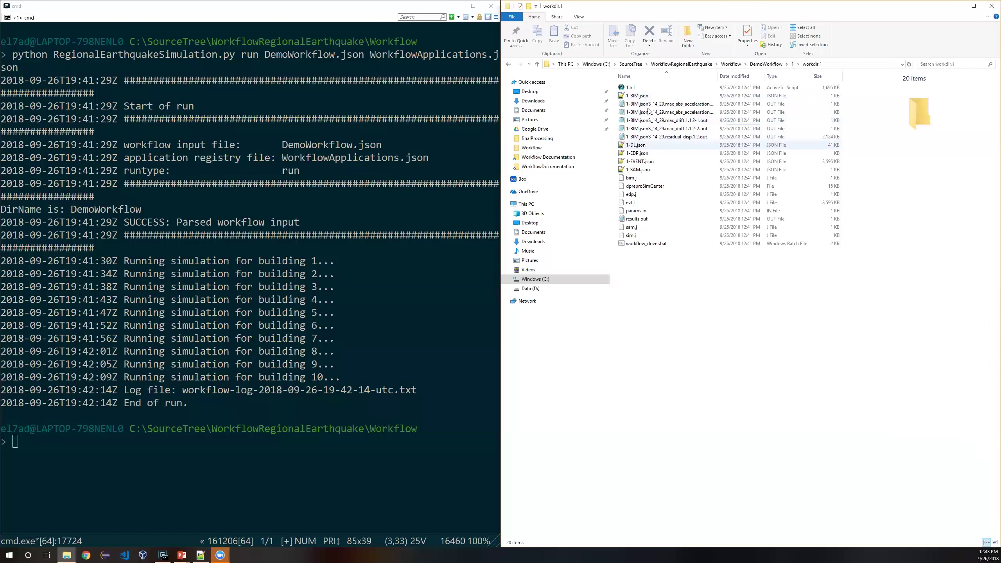
right_click(640, 96)
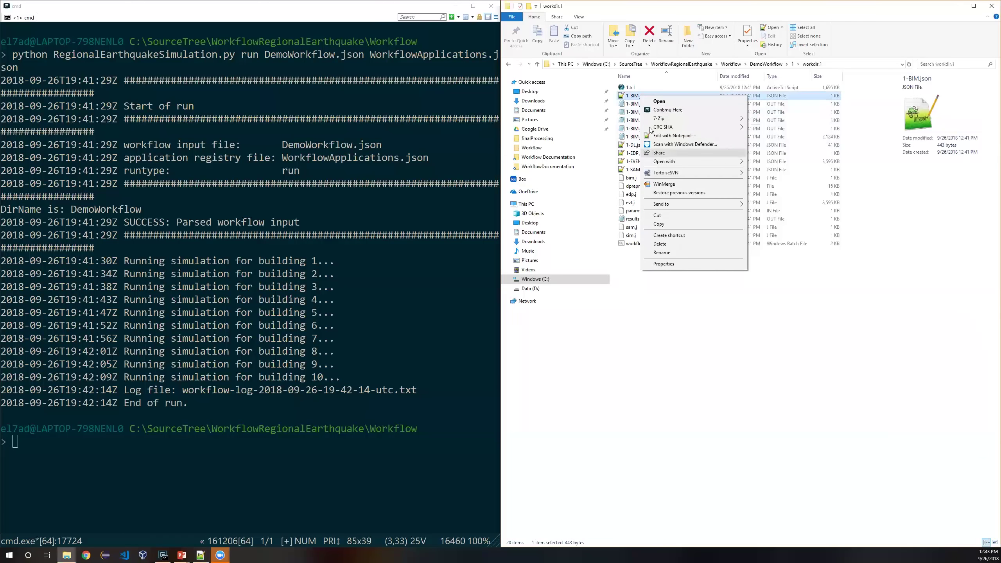
click(651, 135)
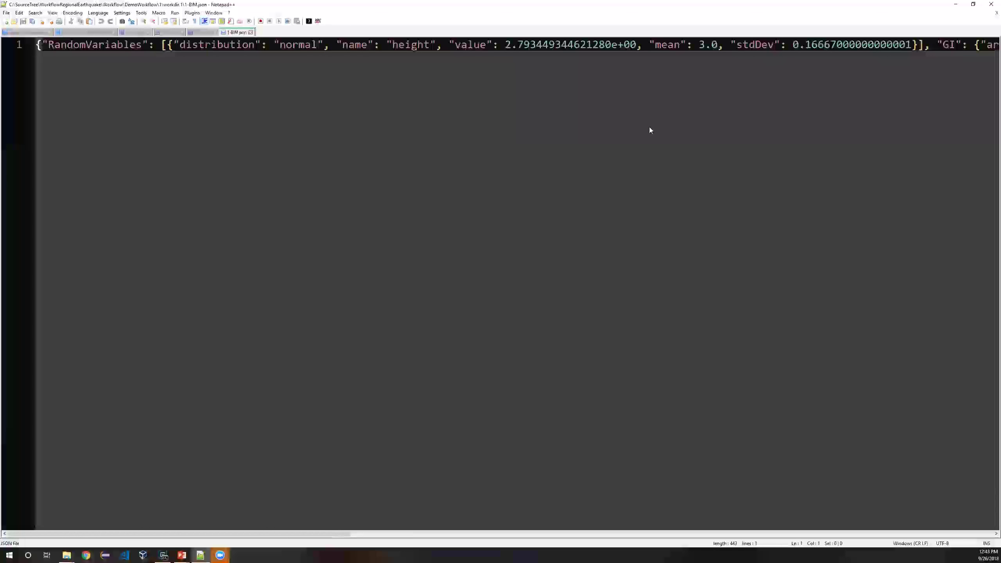
key(ctrl+alt+m)
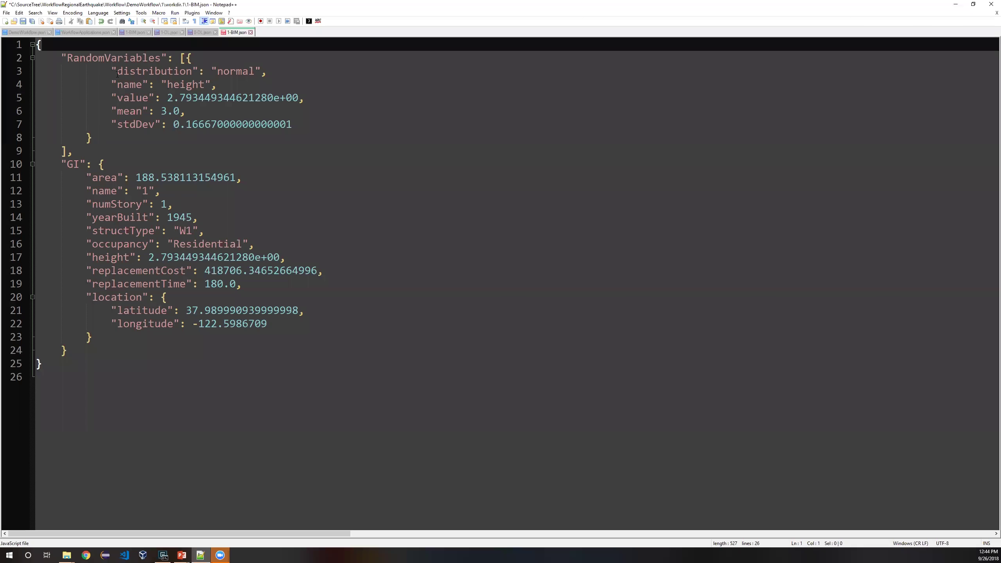
Highlight the height random variable's definition and then its value line, and return to the workdir.1 folder
drag(117, 71, 223, 124)
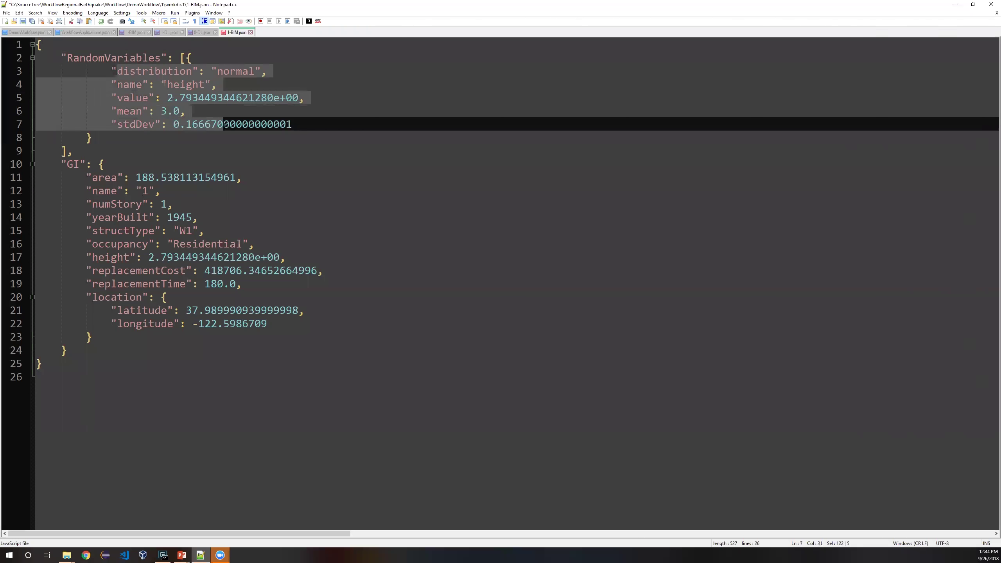
drag(117, 98, 260, 99)
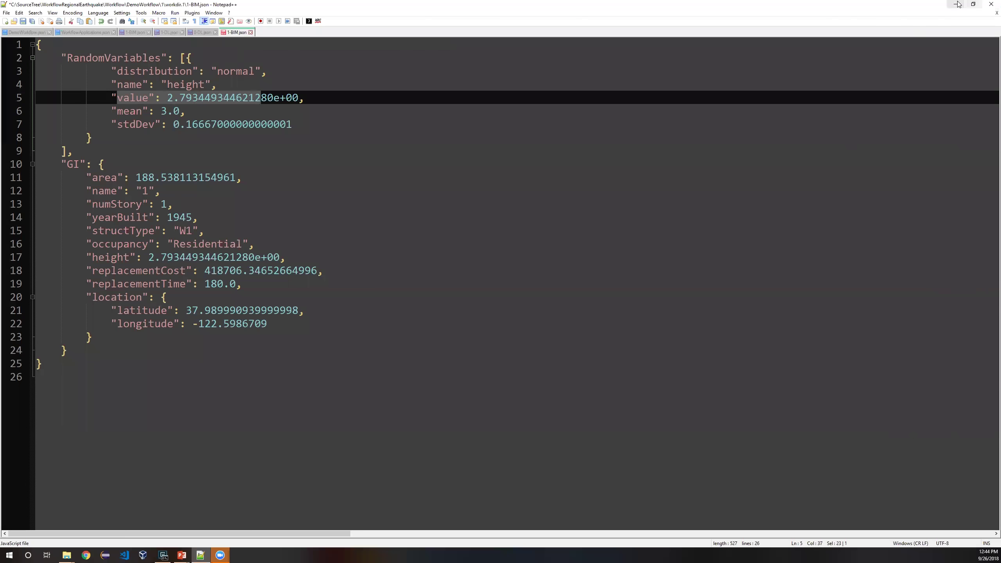
click(973, 4)
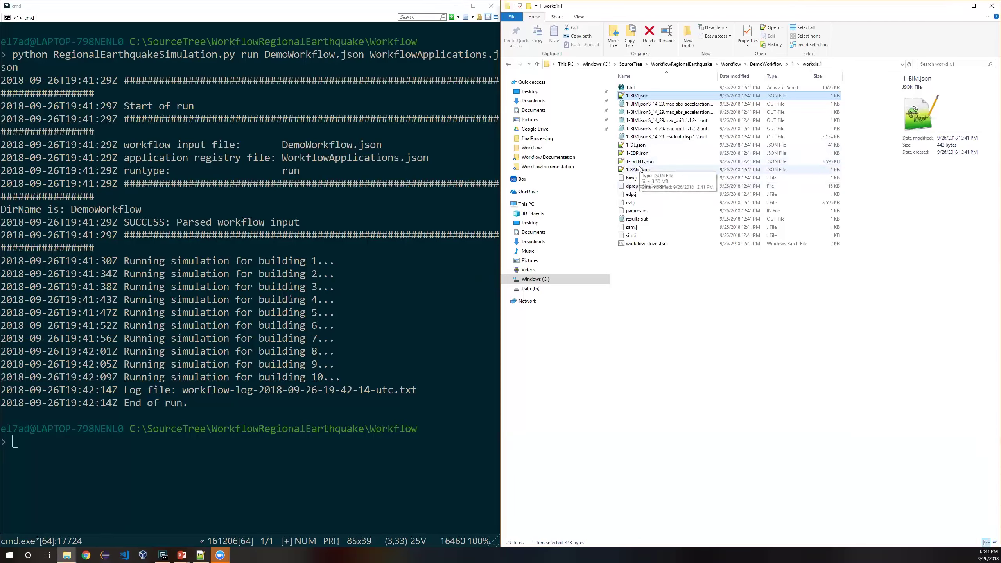
Open the 1.tcl script from the workdir.1 folder in Notepad++ for viewing
click(629, 88)
right_click(629, 90)
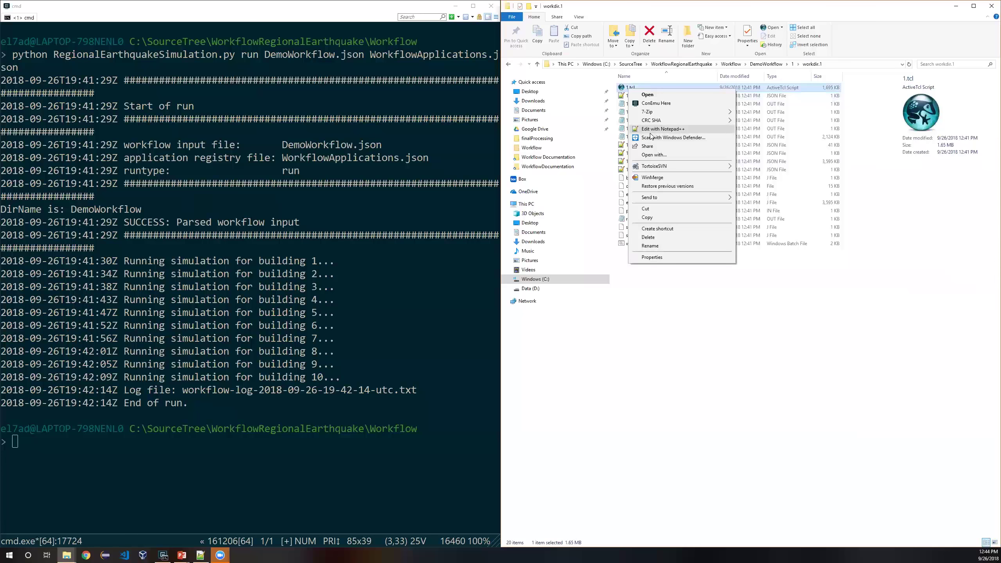
click(650, 132)
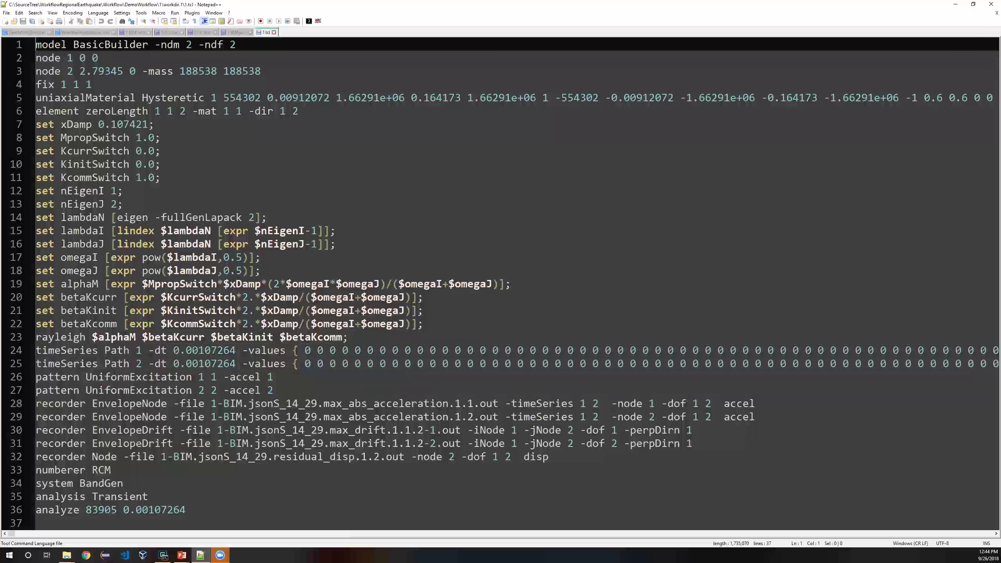
Return to the workdir.1 folder and step through the output files from 1-BIM.json down to the residual displacement .out file
key(alt+F4)
key(Down)
key(Down)
key(Down)
key(Down)
key(Down)
key(Down)
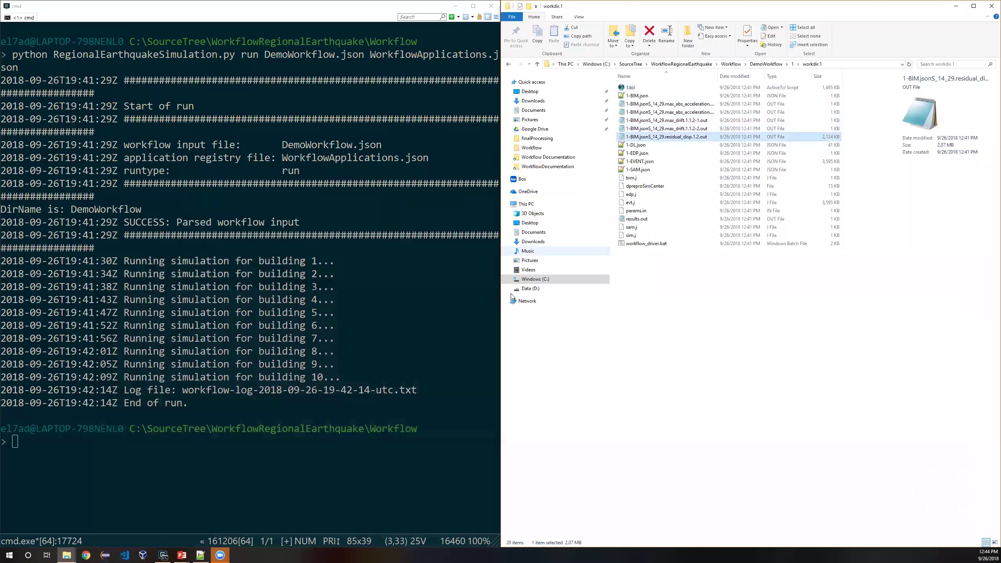
Go back to the DemoWorkflow folder and open DLs.csv, the last file in the list, in Excel
click(766, 64)
scroll(649, 344, down, 5)
scroll(649, 344, down, 3)
key(End)
key(Return)
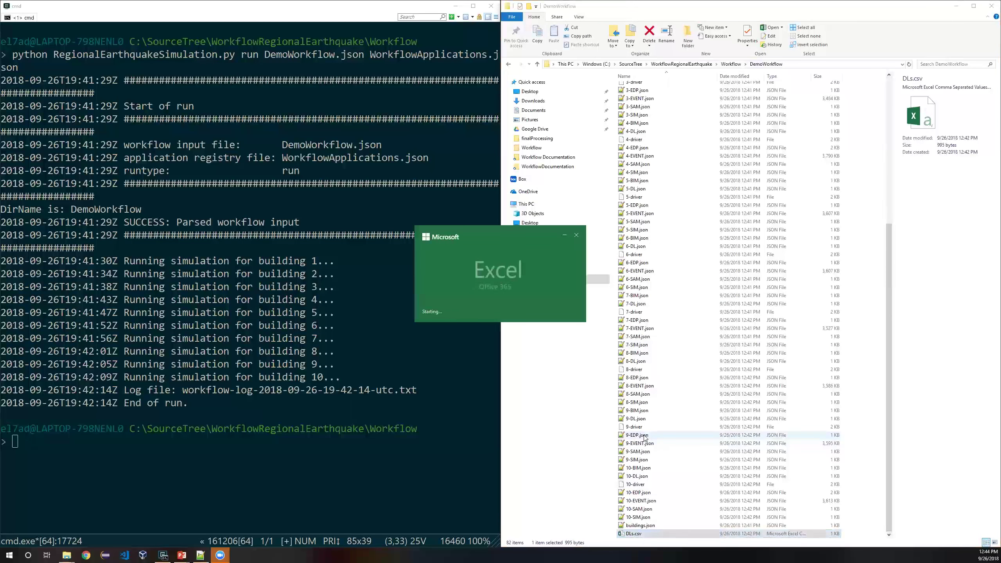
key(ctrl+End)
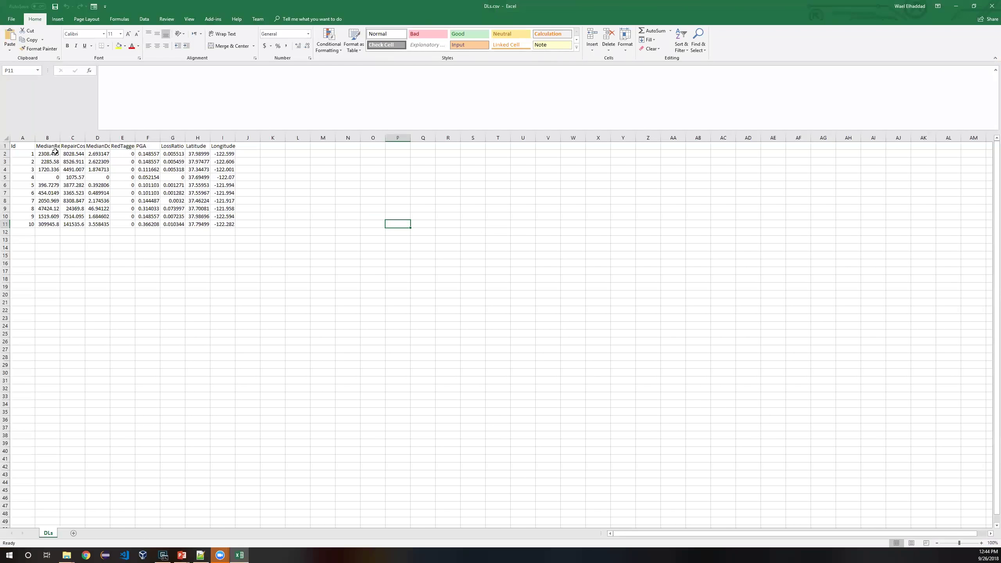
Widen the median repair cost, RepairCostStdDev, median downtime, RedTagged and LossRatio columns in DLs.csv, and minimize the Excel window
double_click(85, 137)
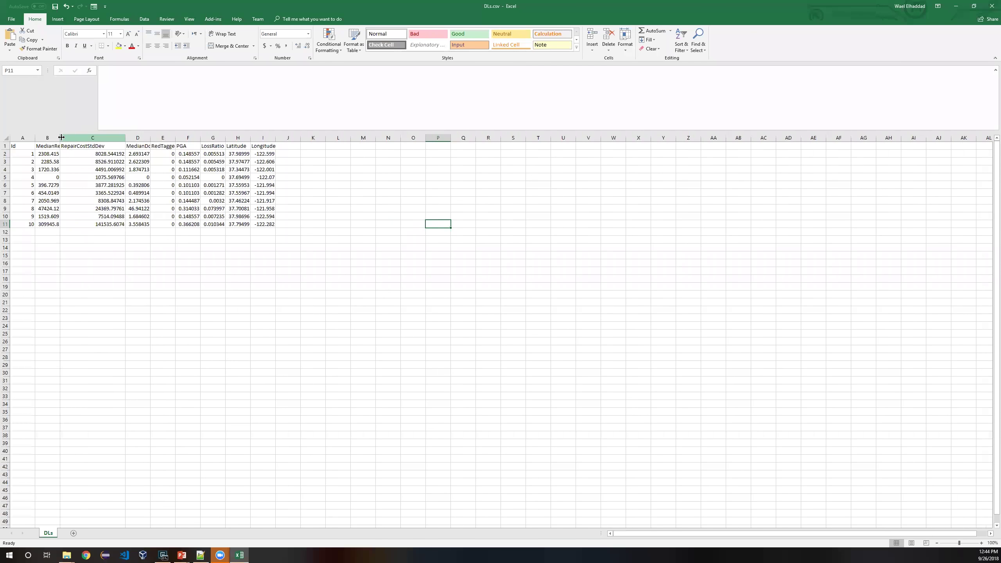
drag(60, 138, 96, 138)
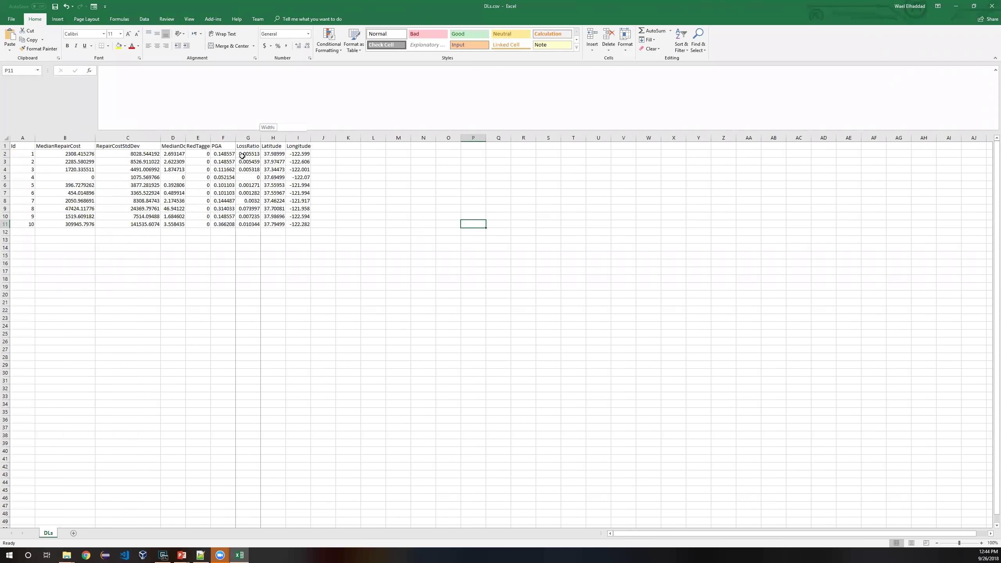
drag(261, 138, 284, 137)
drag(187, 137, 253, 137)
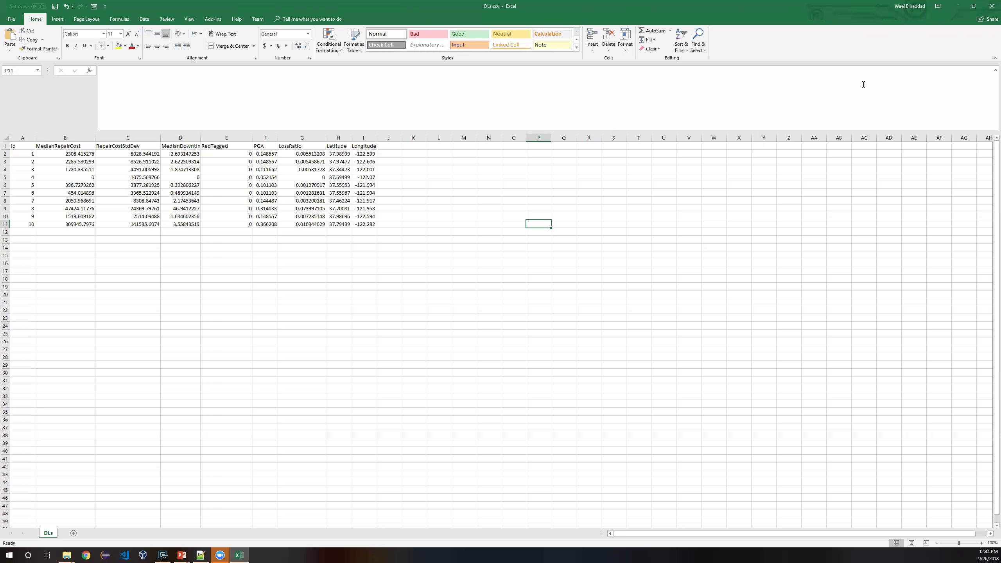
click(955, 5)
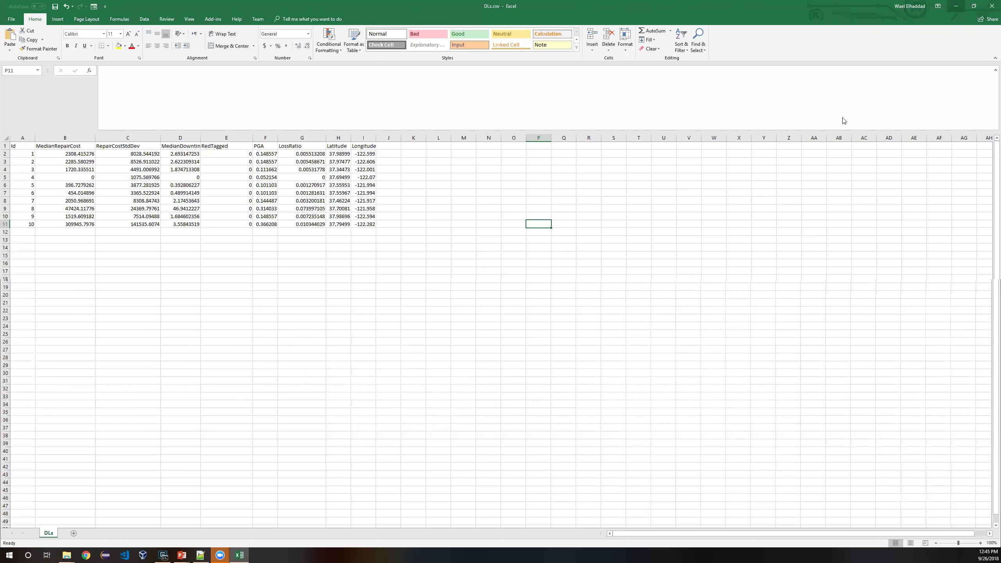